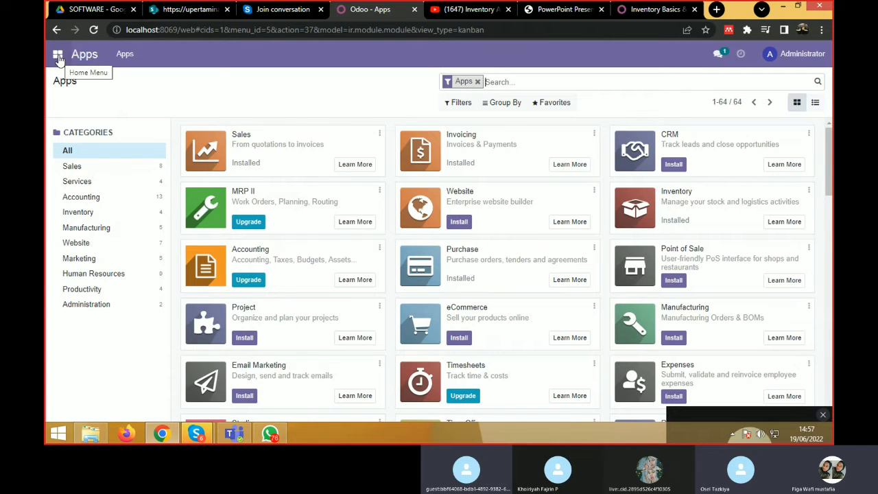
Create a new quotation in Sales for the customer Kelompok 3.
click(58, 58)
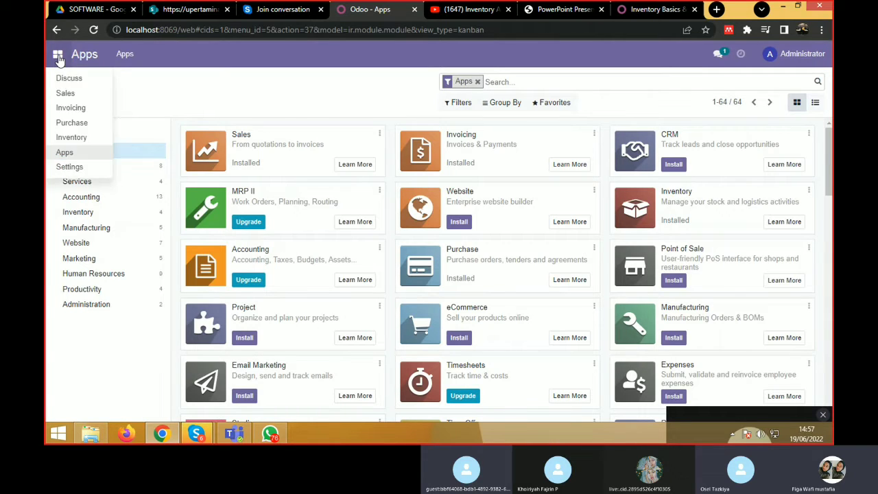
click(73, 91)
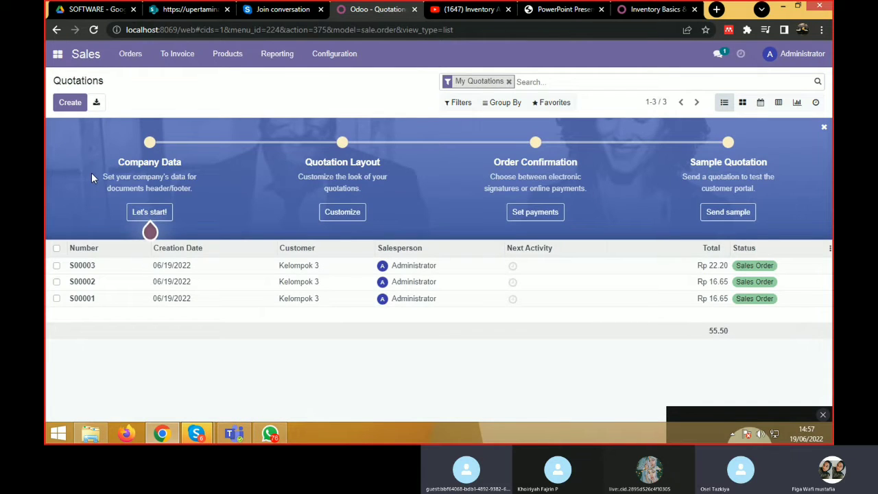
click(69, 107)
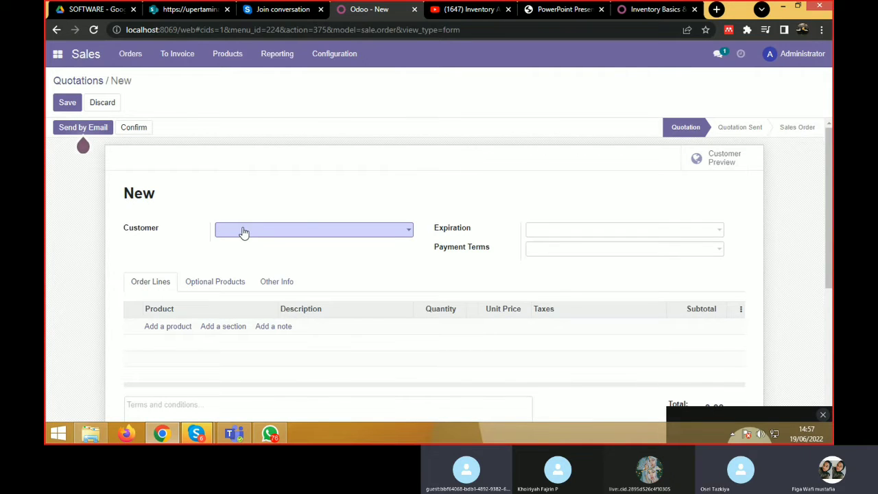
click(244, 231)
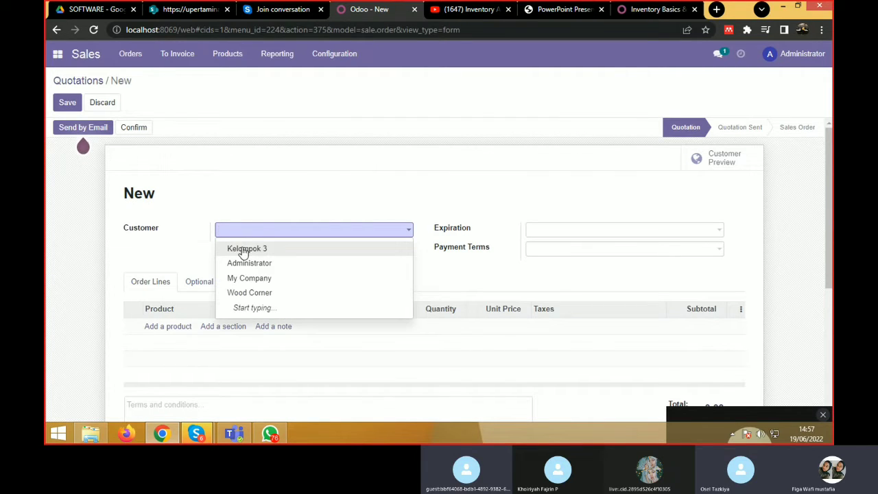
click(243, 249)
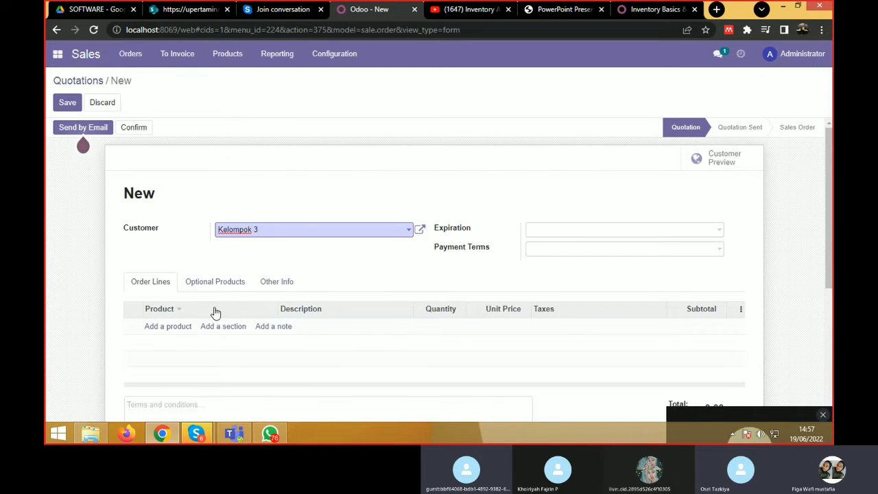
Add an order line for the product MUG with quantity 5 and unit price 5.00.
click(175, 328)
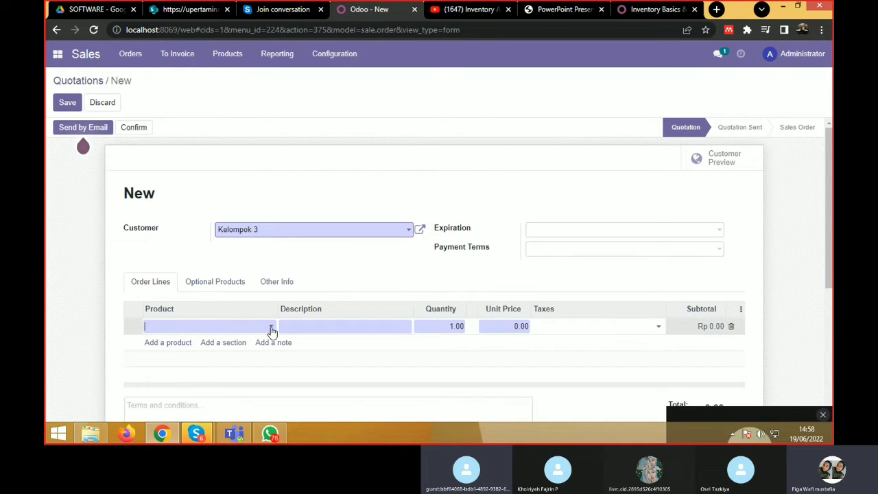
click(271, 330)
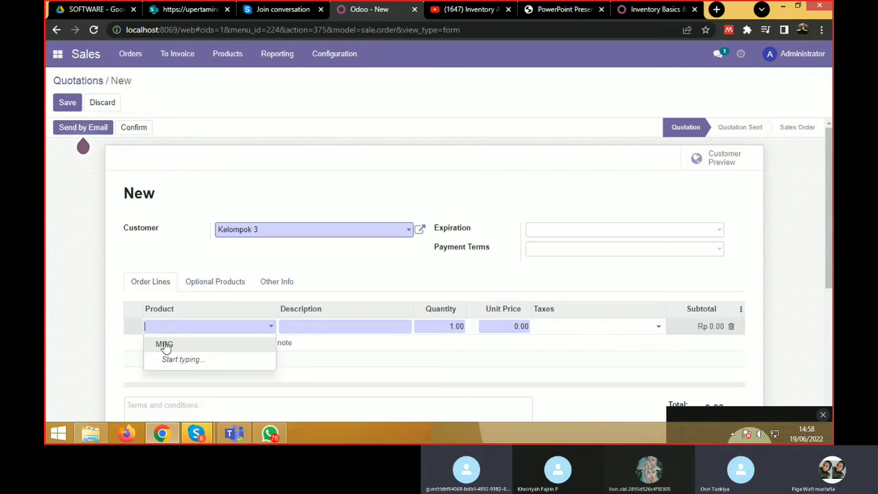
click(165, 345)
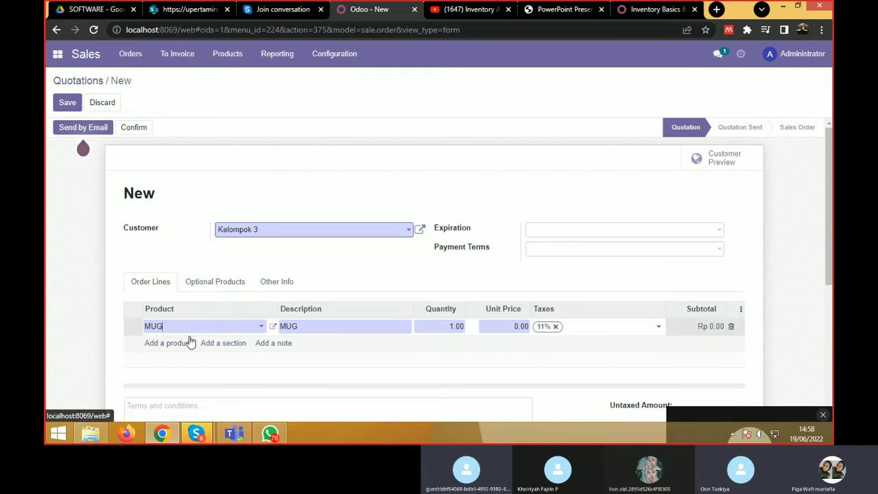
click(462, 326)
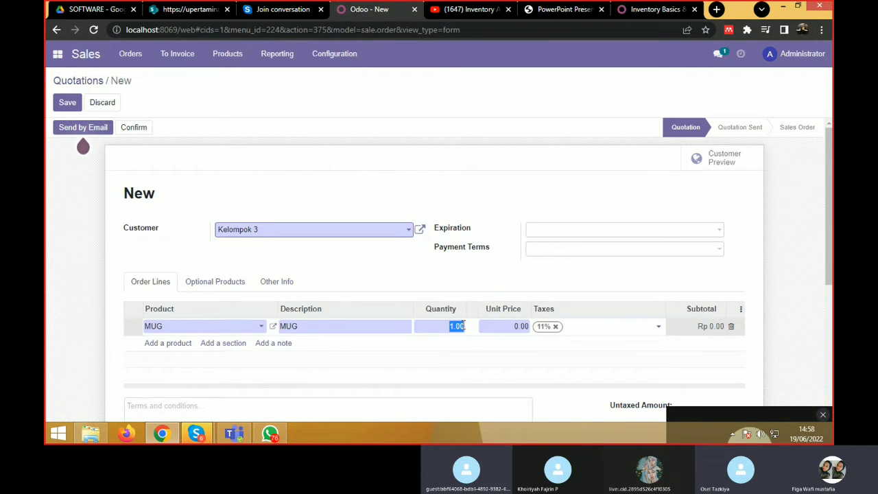
text(5)
click(516, 352)
click(525, 325)
text(5.00)
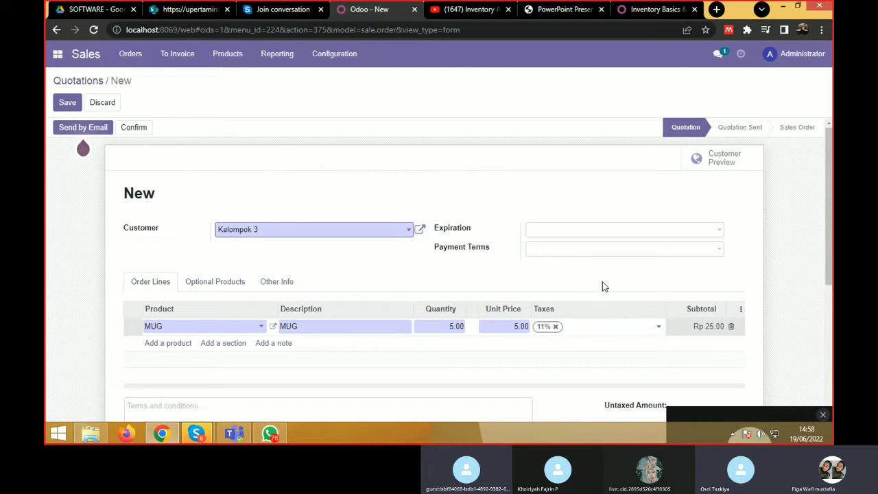
Review the quotation's total, save the quotation and confirm it as a sales order.
scroll(611, 295, down, 2)
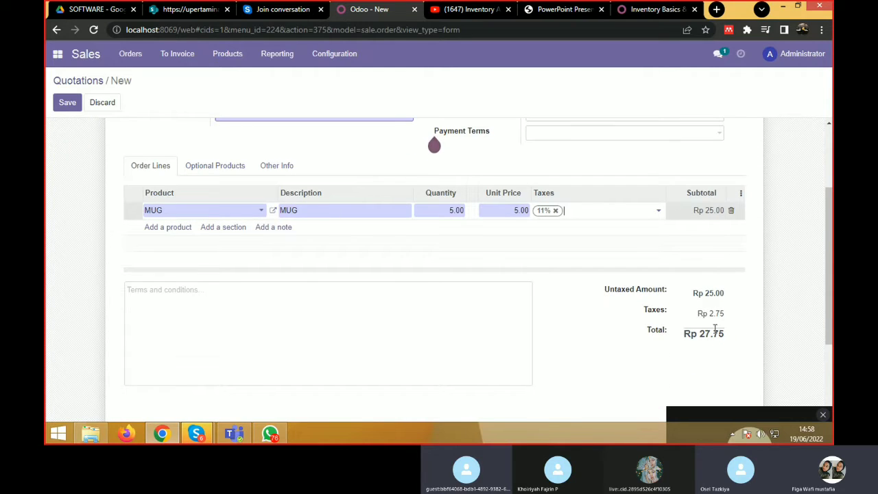
scroll(706, 322, up, 2)
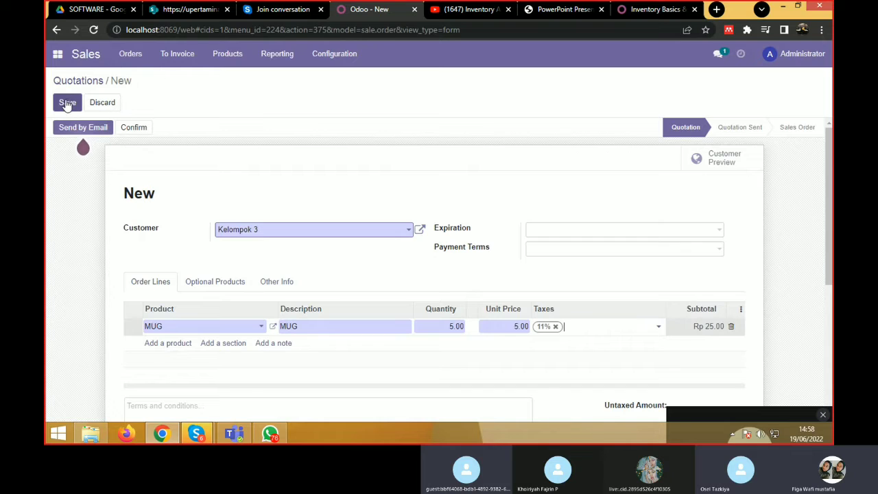
click(67, 103)
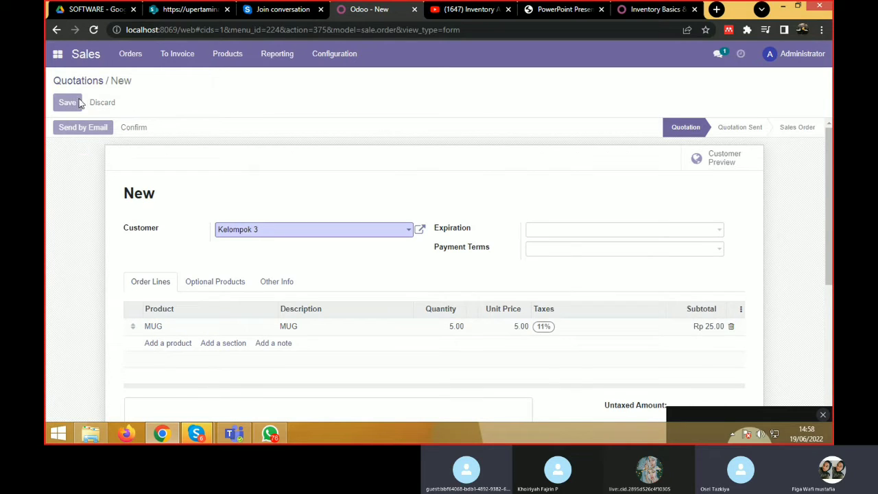
click(129, 128)
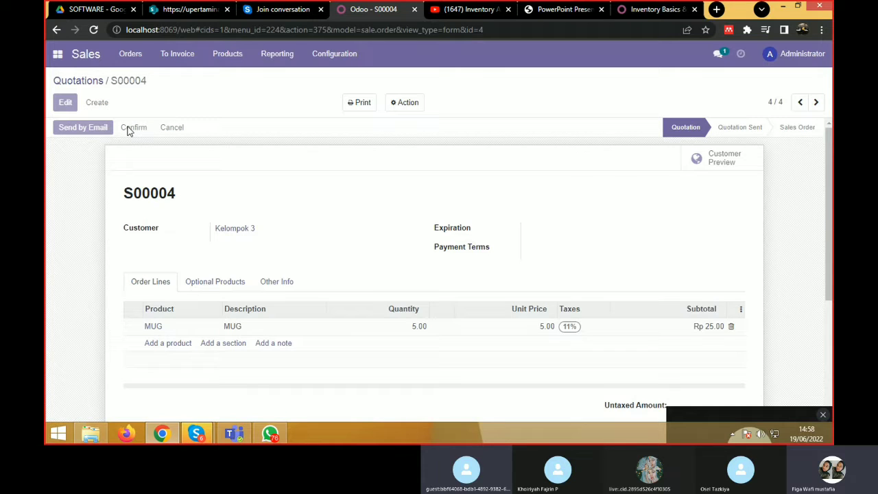
scroll(594, 327, down, 1)
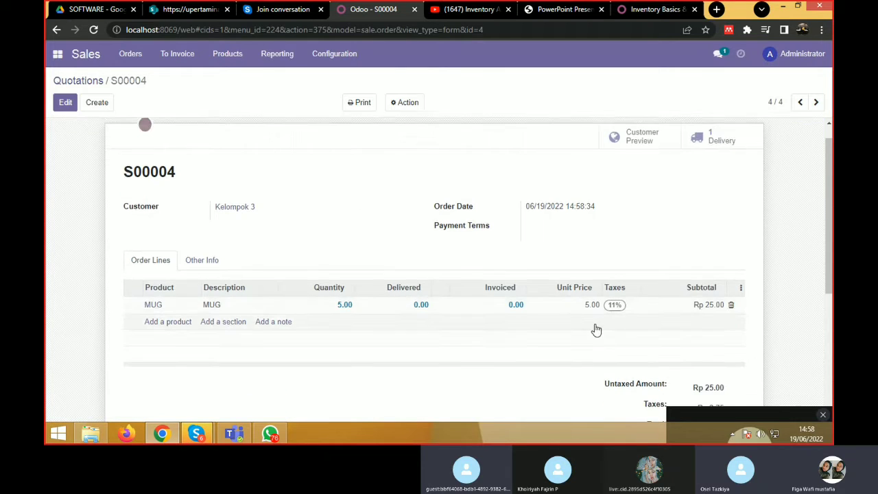
scroll(564, 309, up, 1)
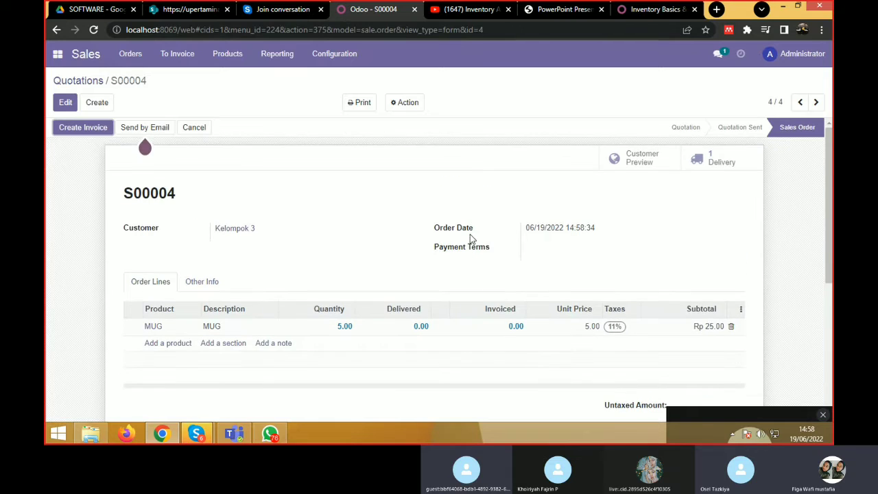
Open the ready delivery order in Inventory that belongs to the new MUG sales order and review its details.
click(57, 55)
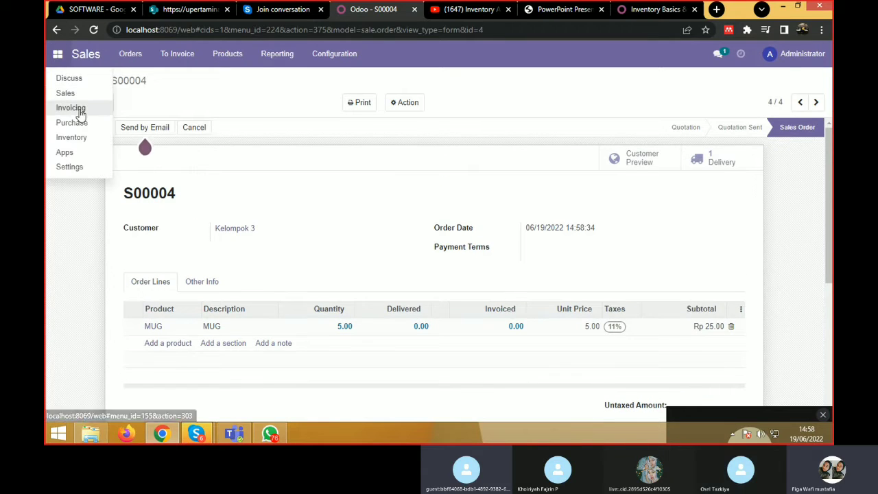
click(76, 139)
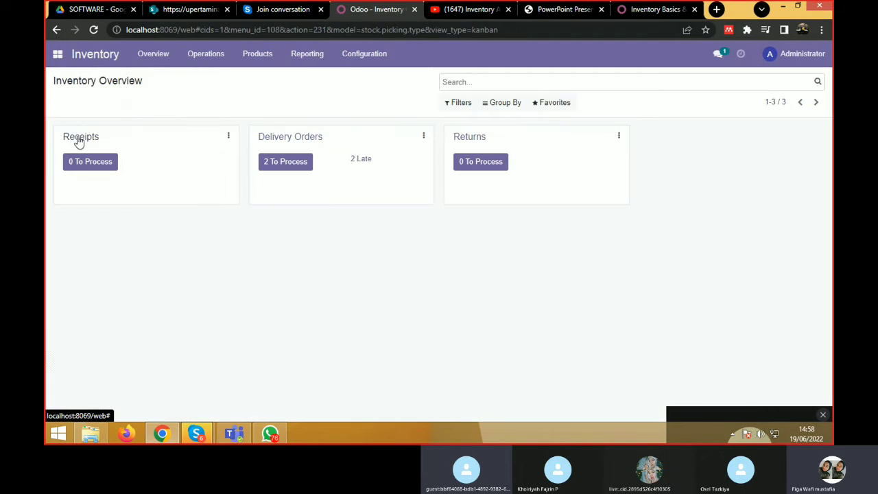
click(283, 166)
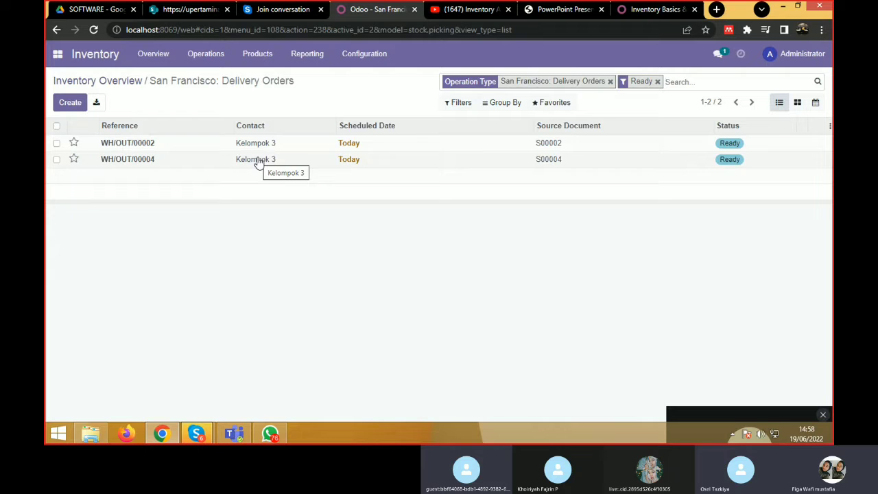
double_click(258, 162)
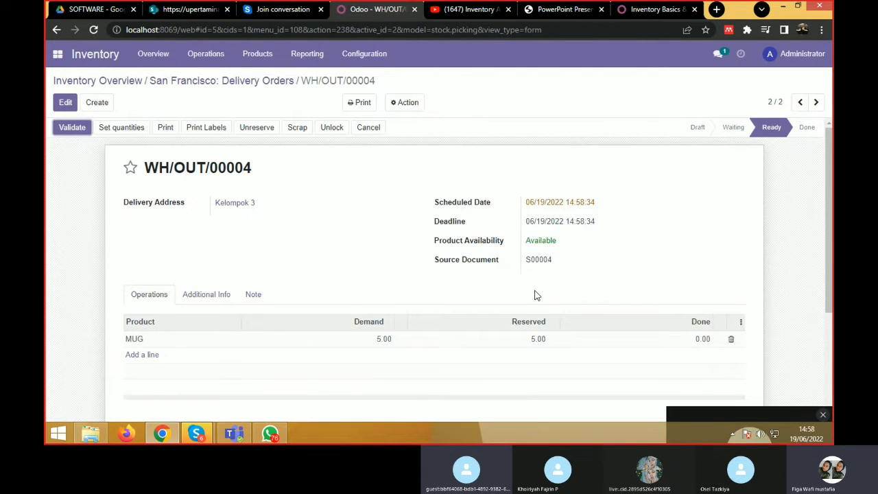
scroll(535, 294, down, 3)
scroll(535, 294, up, 2)
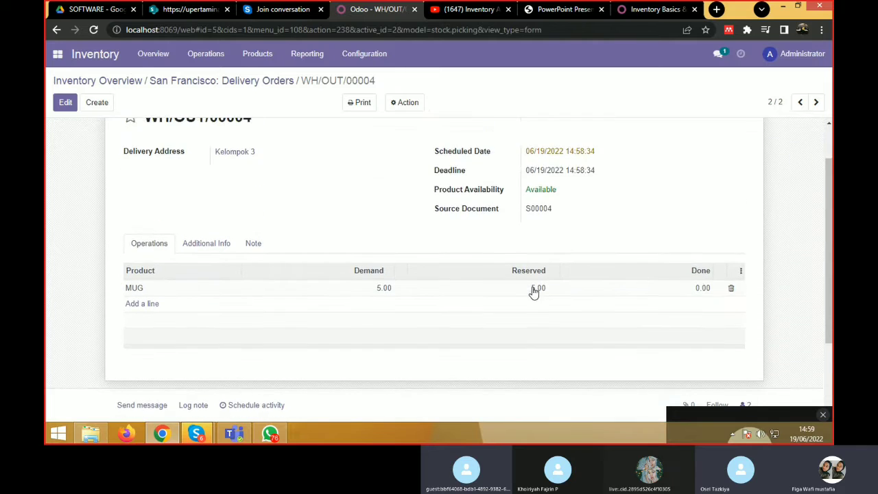
scroll(535, 291, up, 1)
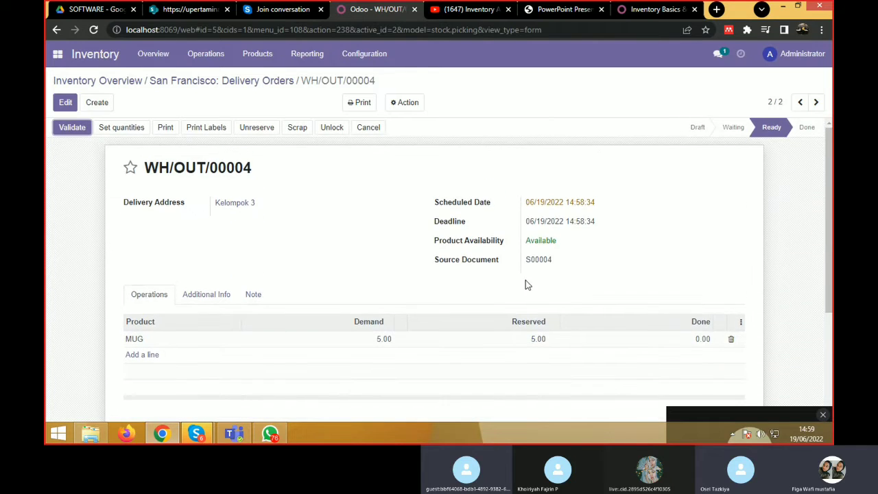
Validate the MUG delivery order and apply the immediate transfer of all quantities.
click(71, 128)
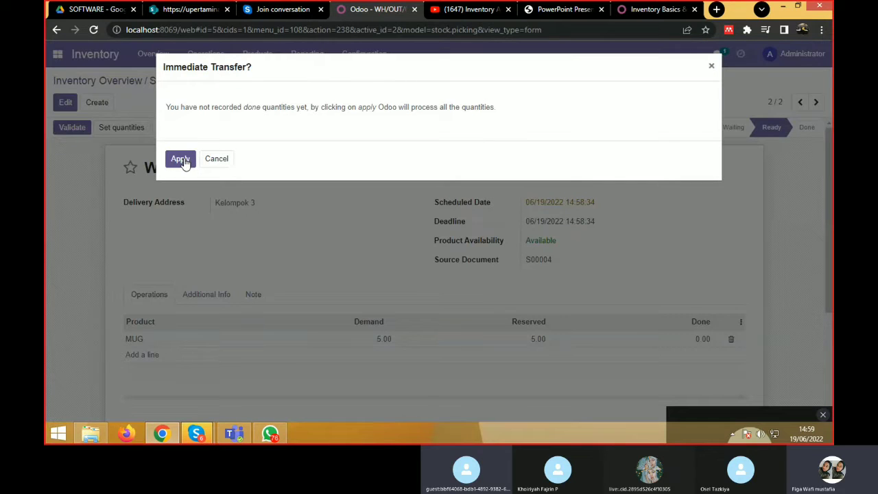
click(181, 160)
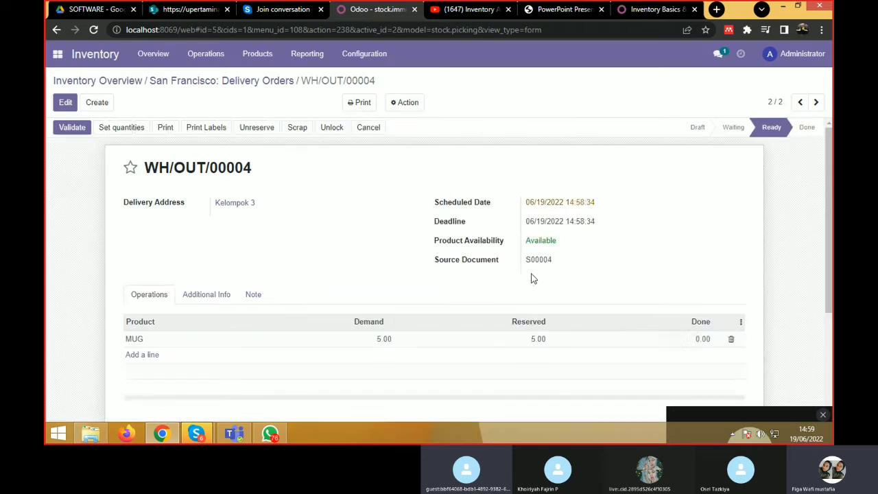
scroll(519, 256, down, 3)
scroll(518, 250, up, 3)
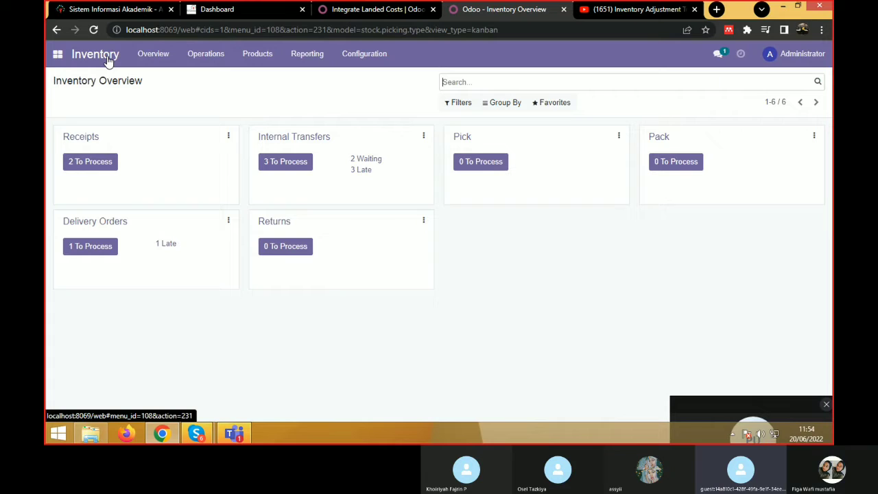
Open the product Transport 1 in Inventory and go to its quantity update list.
click(257, 59)
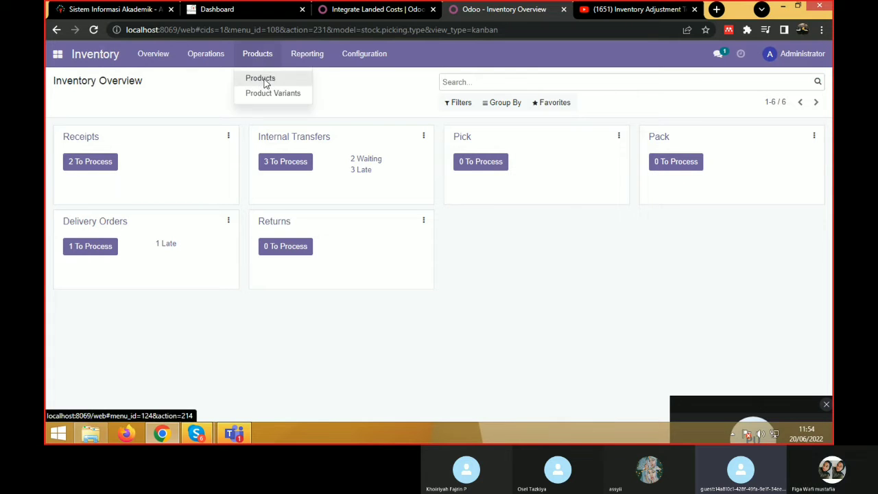
click(263, 81)
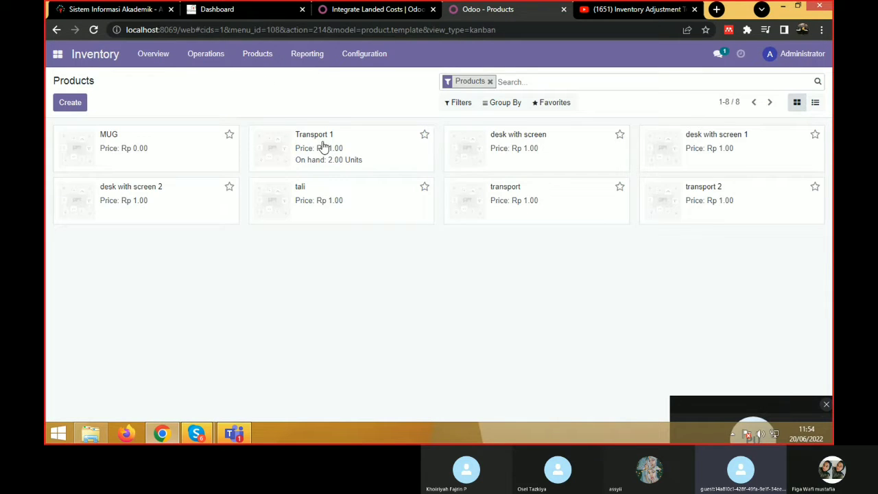
double_click(321, 142)
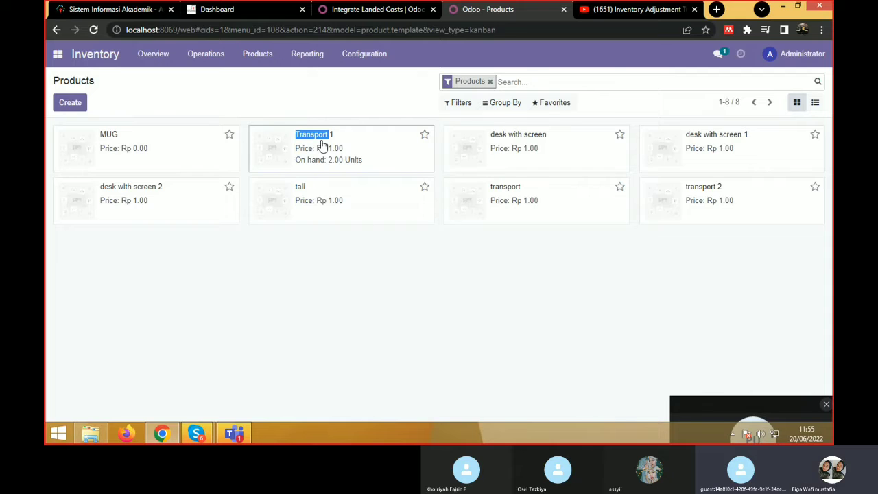
click(322, 145)
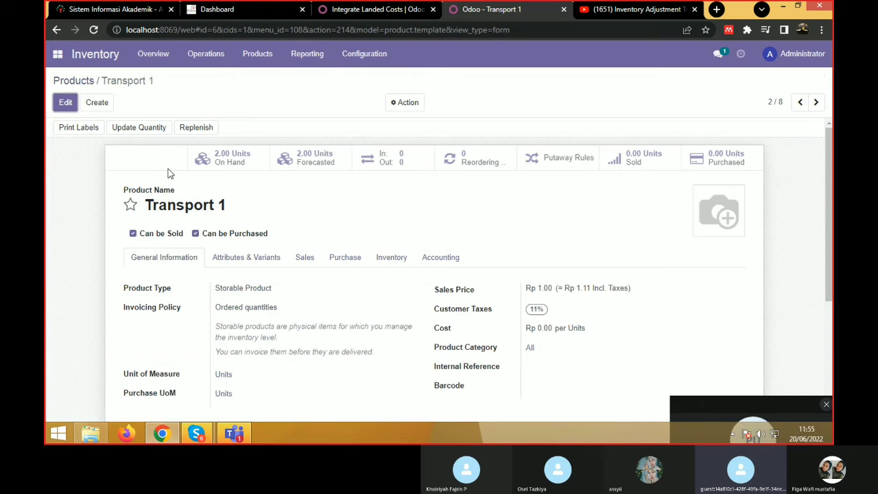
click(65, 102)
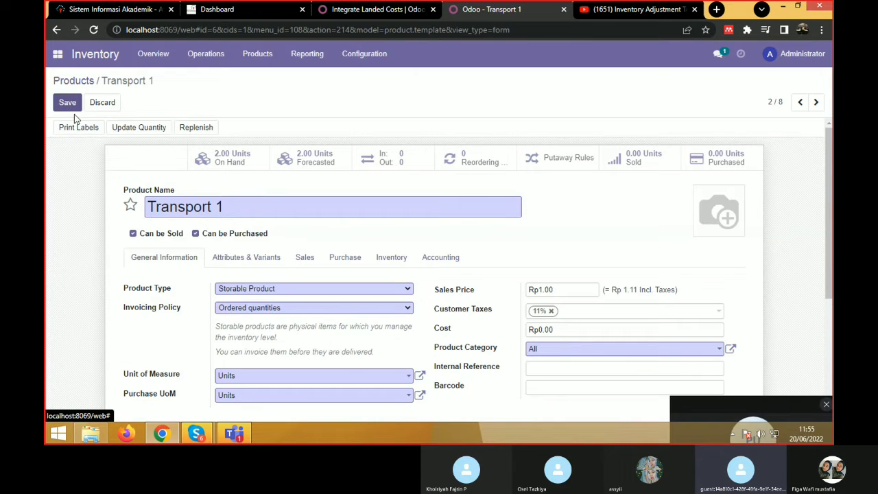
click(154, 132)
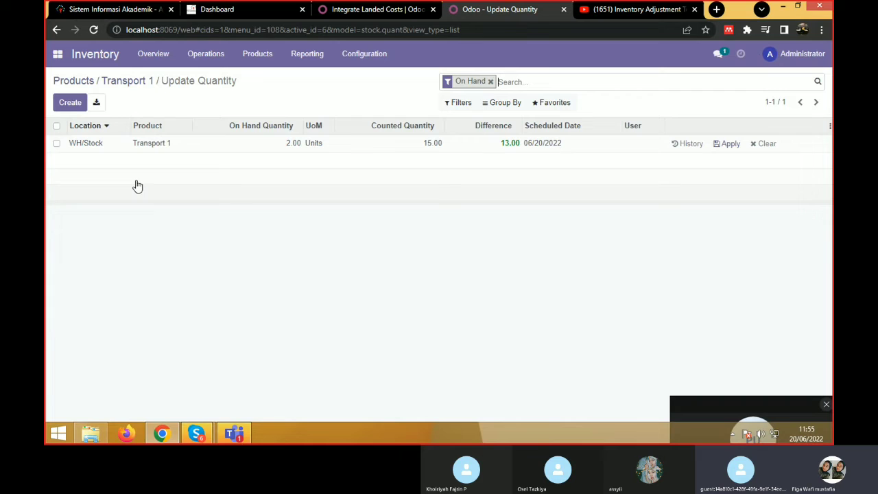
Add a stock line for Transport 1 at WH/Stock with a counted quantity of 11 and select the resulting line.
click(70, 104)
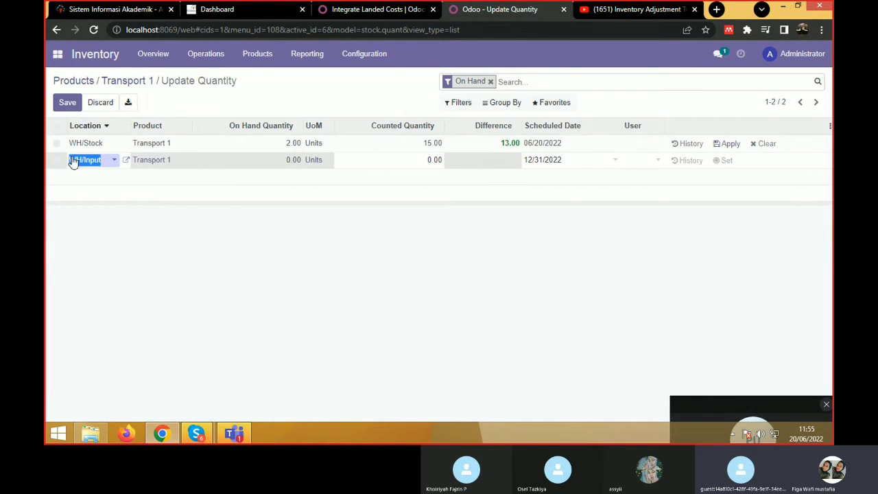
click(114, 164)
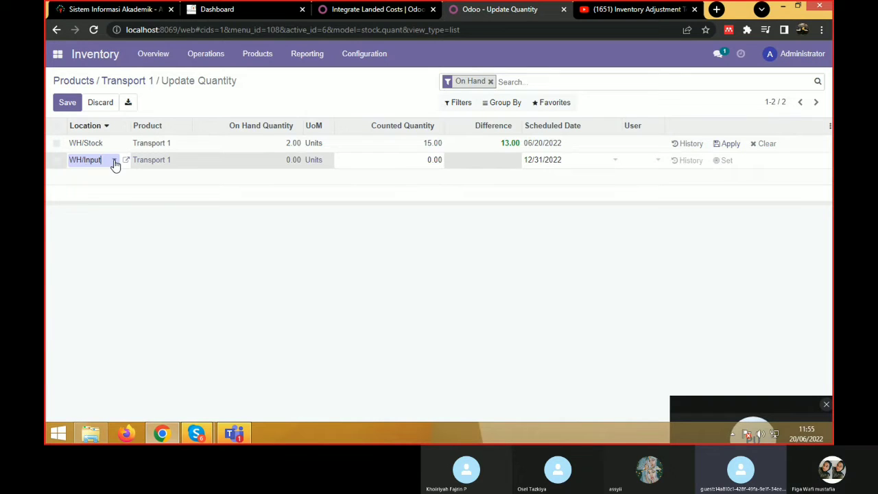
click(115, 164)
click(99, 236)
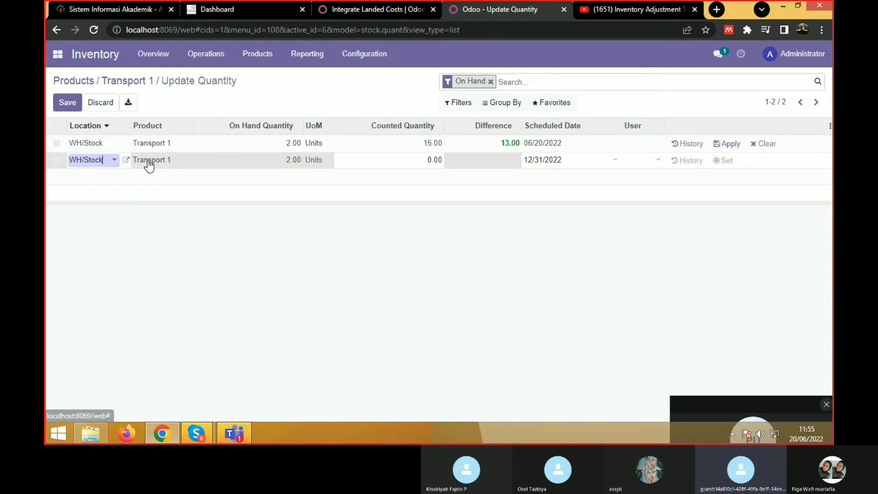
click(422, 161)
text(11)
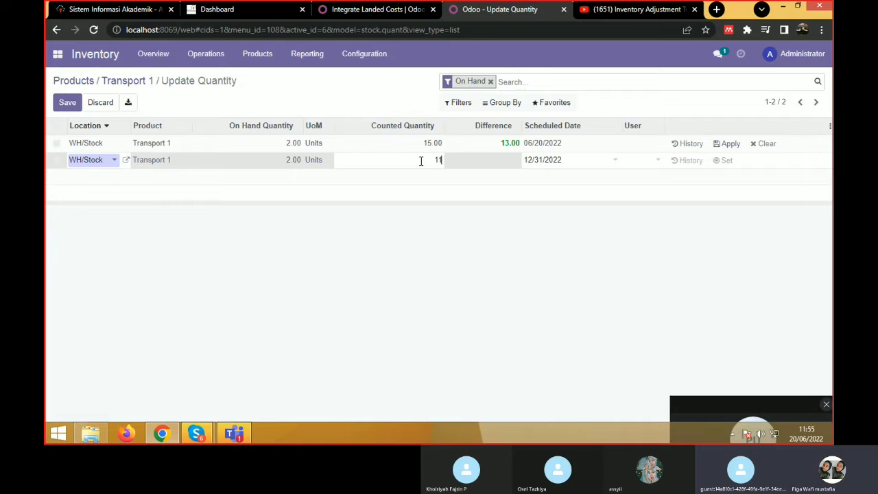
click(424, 181)
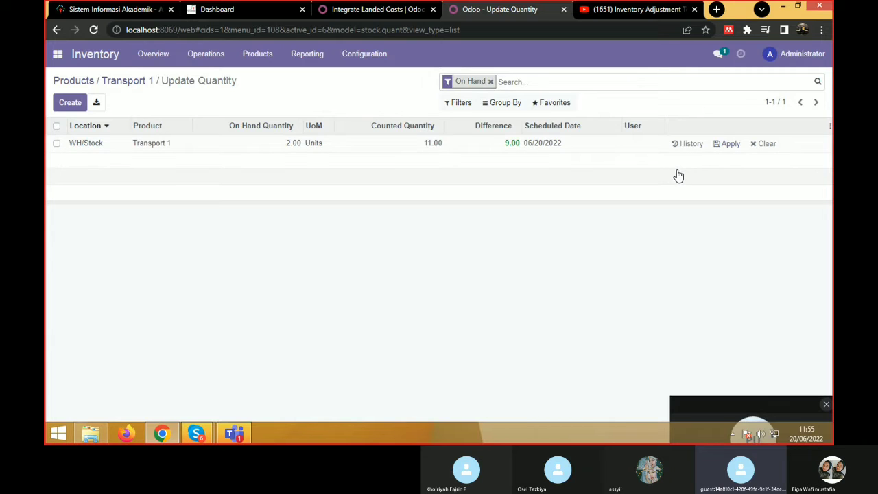
click(57, 144)
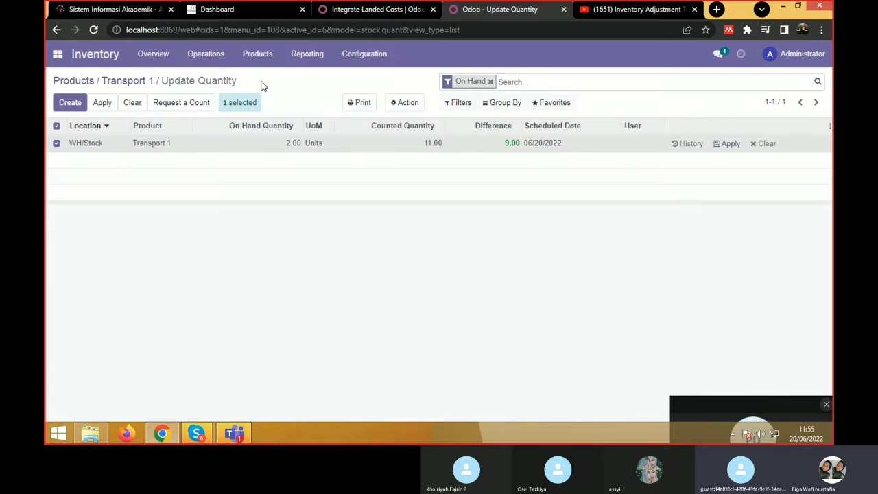
Examine the stock movements of Transport 1 in the Product Moves report, marking the Product Quantity Updated move.
click(307, 61)
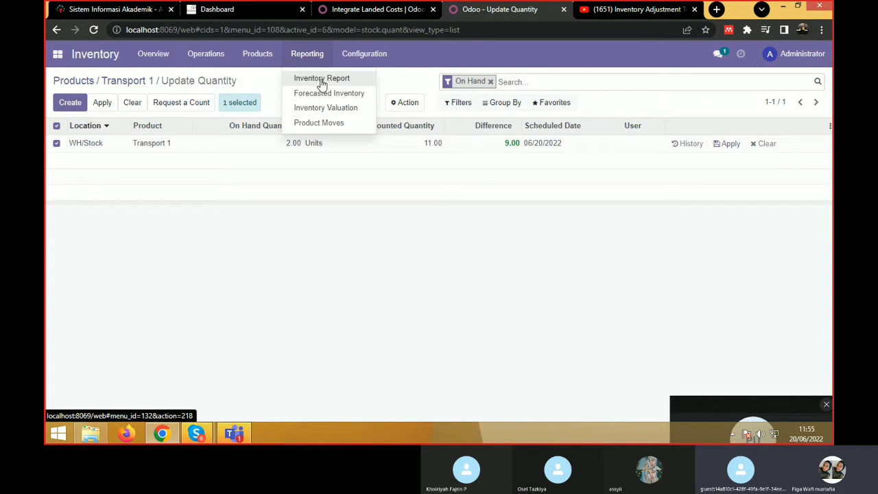
click(322, 124)
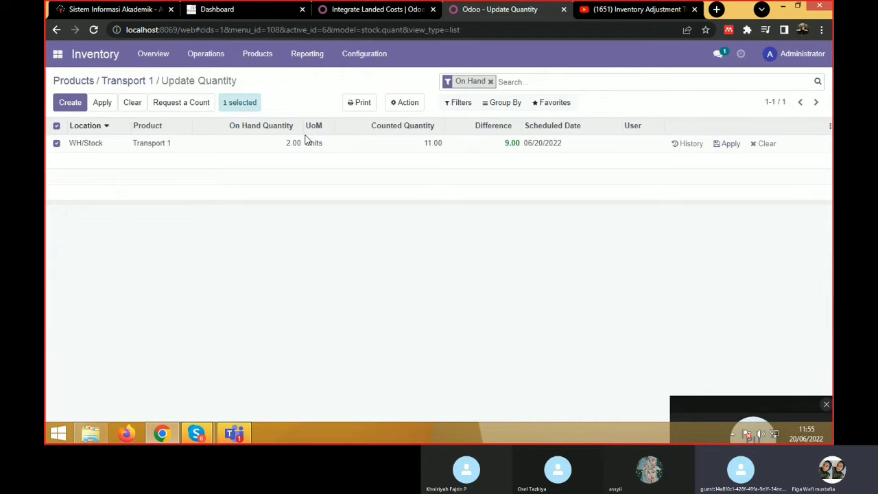
click(50, 162)
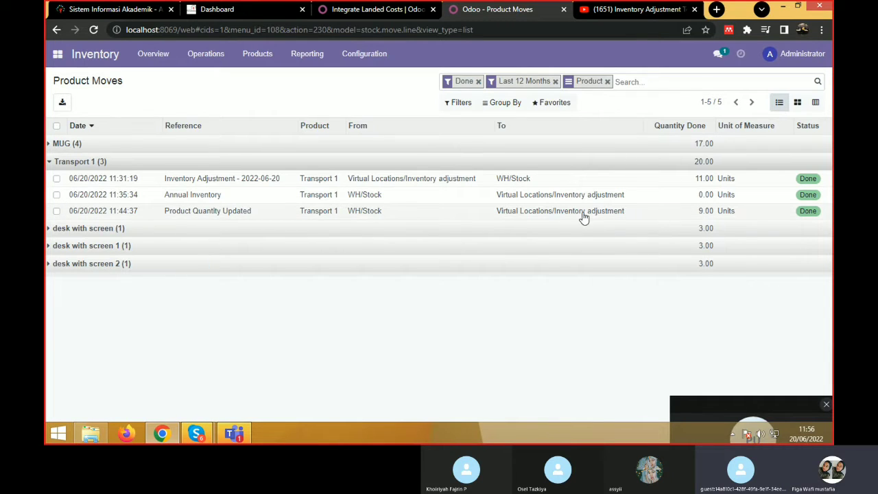
click(57, 212)
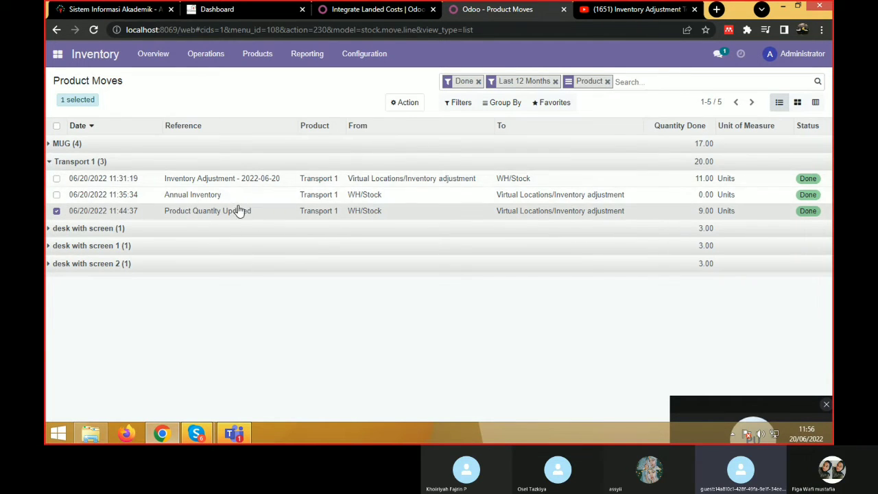
In the inventory adjustments, apply a counted quantity of 10 for Transport 1 and open its stock history.
click(212, 57)
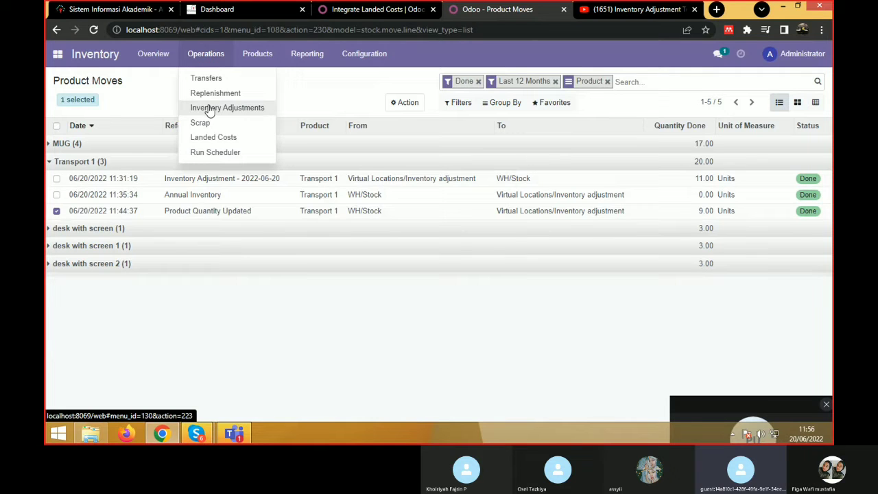
click(209, 111)
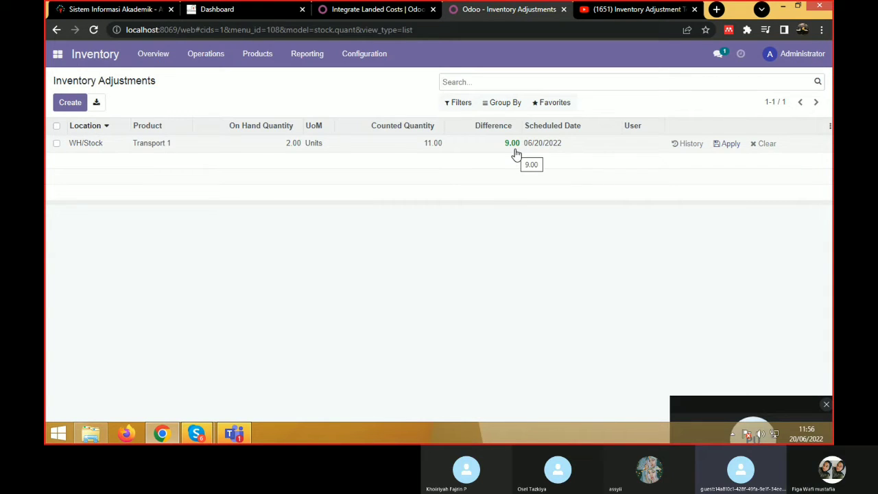
click(432, 145)
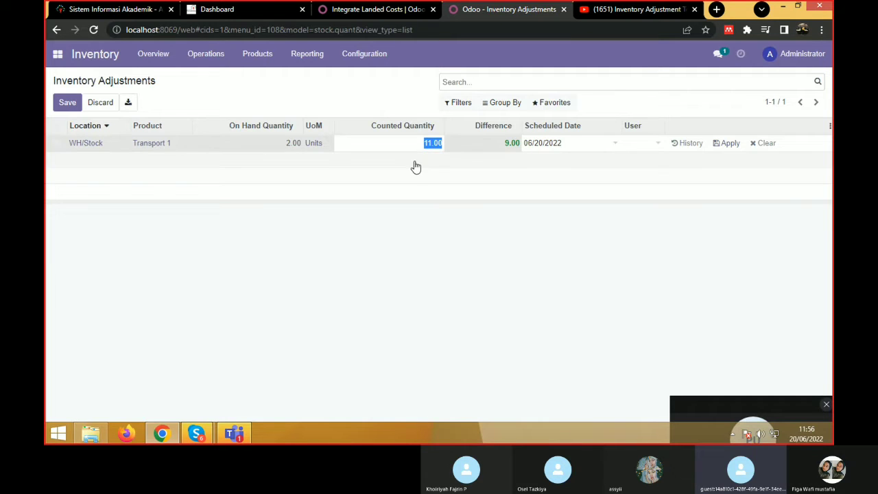
text(10)
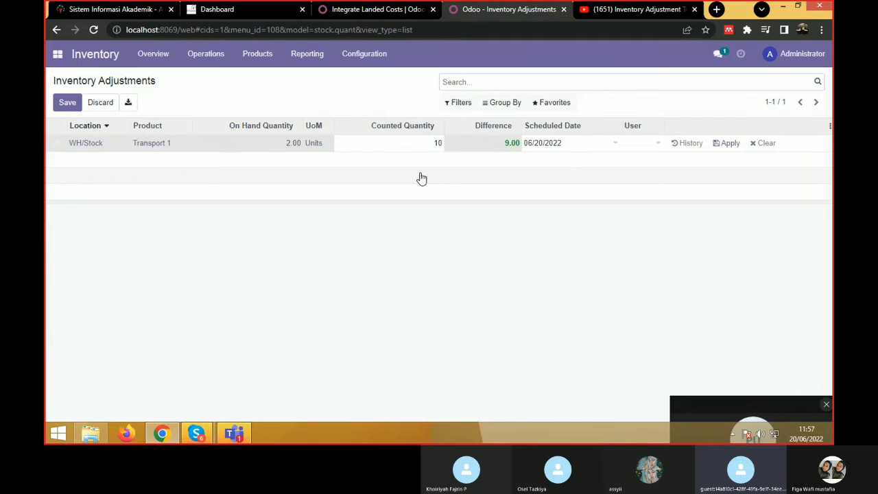
click(419, 179)
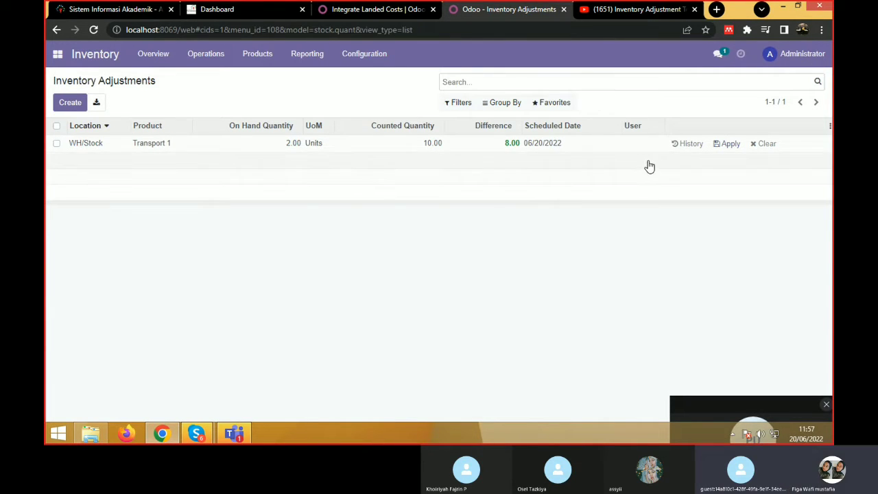
click(728, 144)
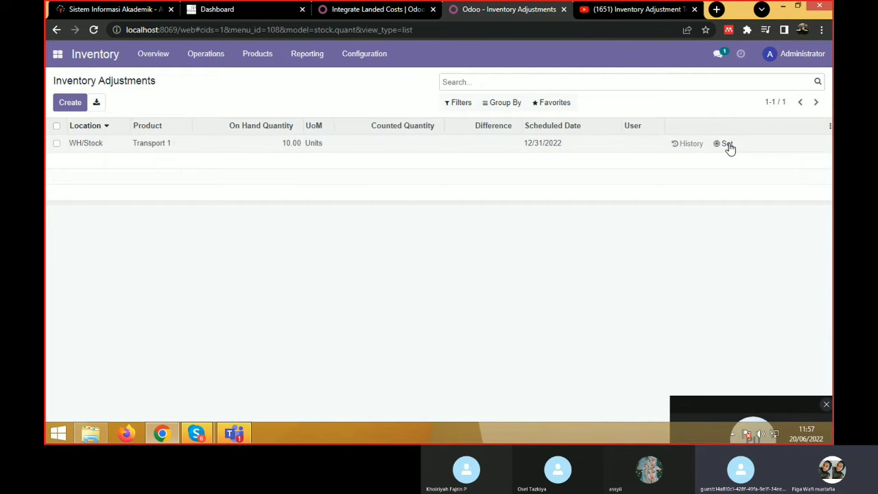
click(690, 144)
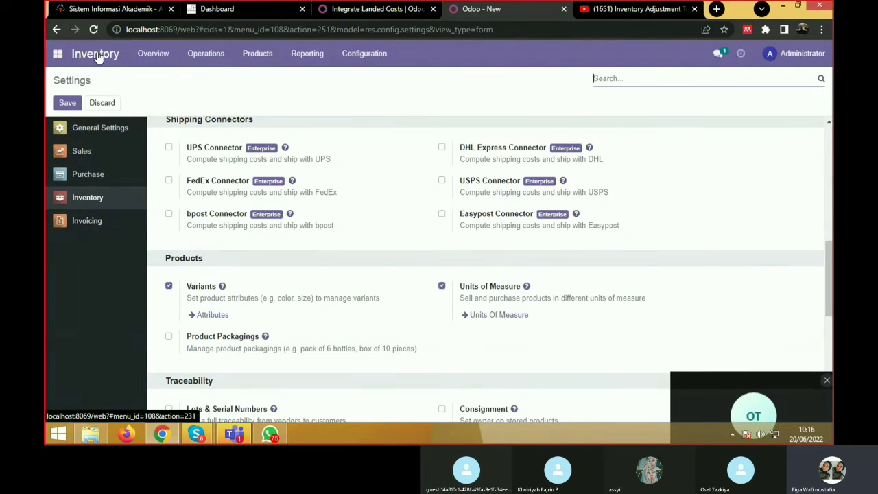
Start a new unit of measure category named Length / Distance in the inventory configuration.
click(376, 56)
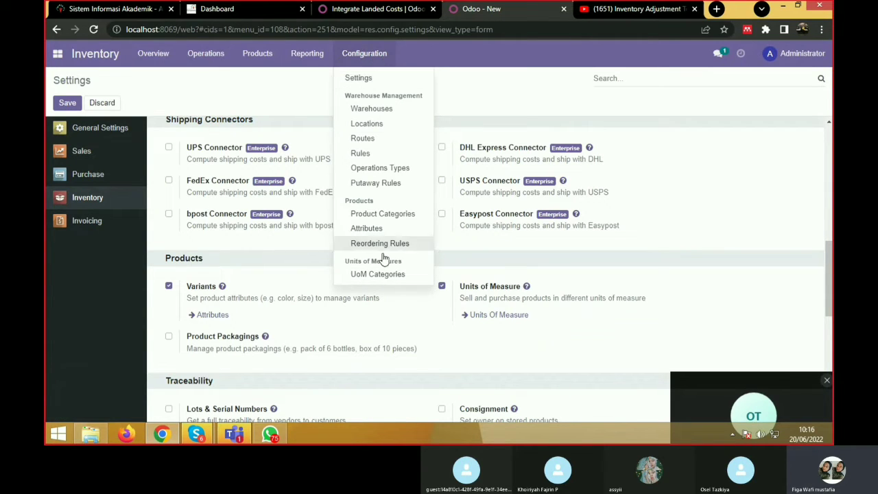
click(369, 275)
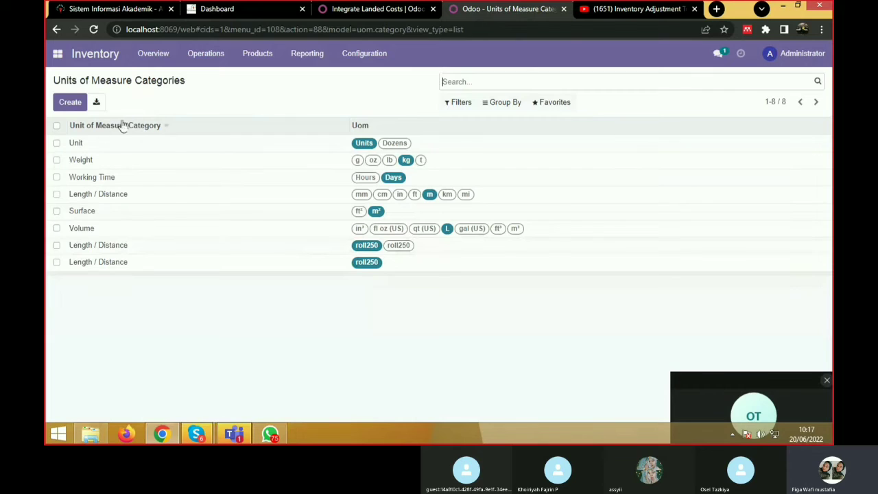
click(69, 108)
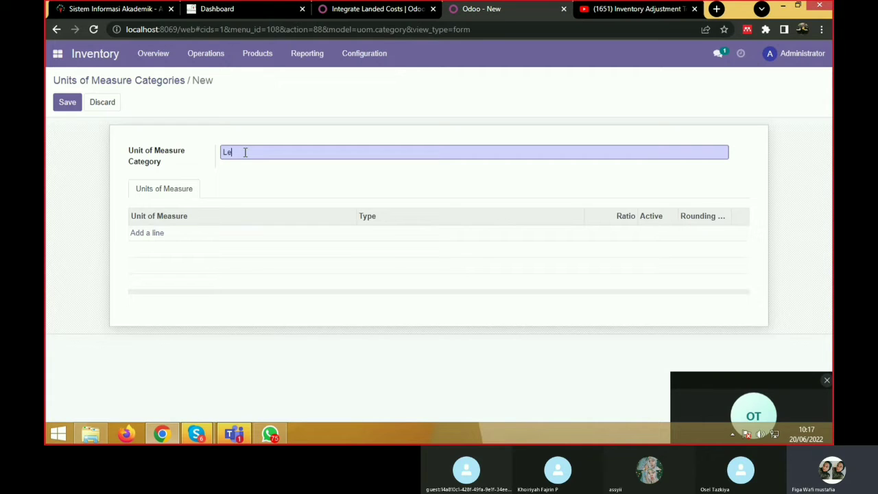
text(ngth / Distance)
Add the unit roll250 to the category as its reference unit of measure and save the category.
click(157, 234)
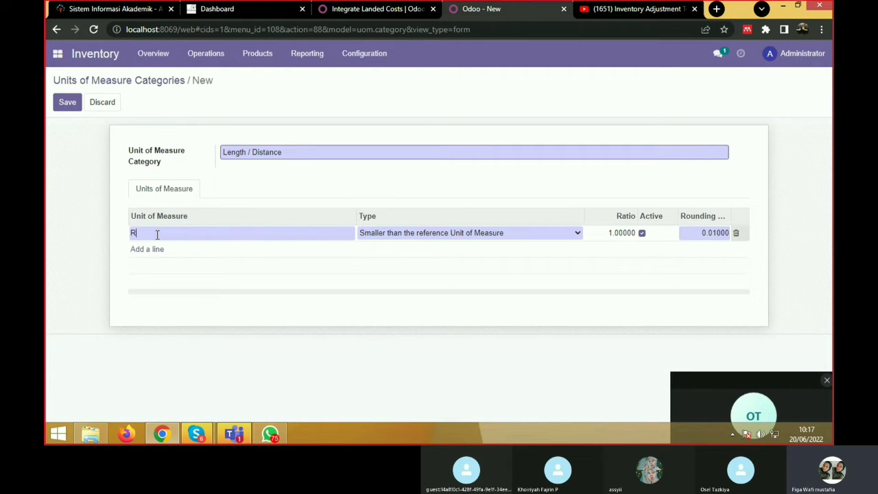
text(R)
key(BackSpace)
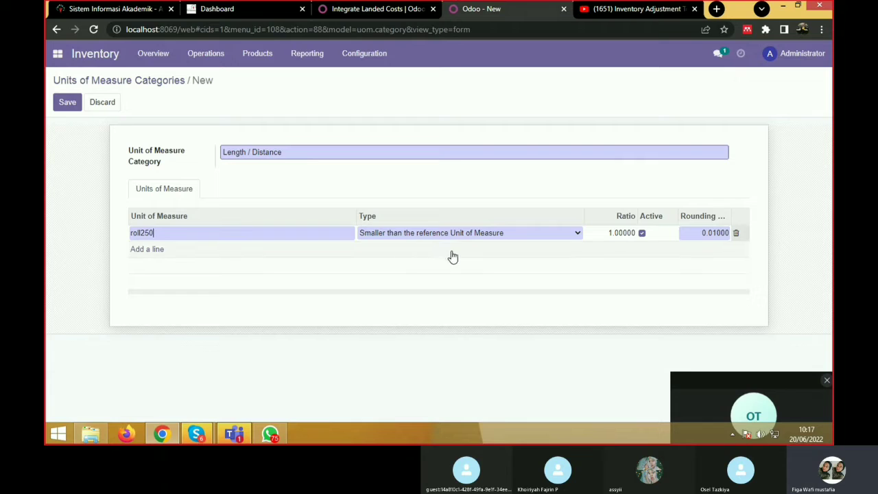
click(575, 233)
click(409, 245)
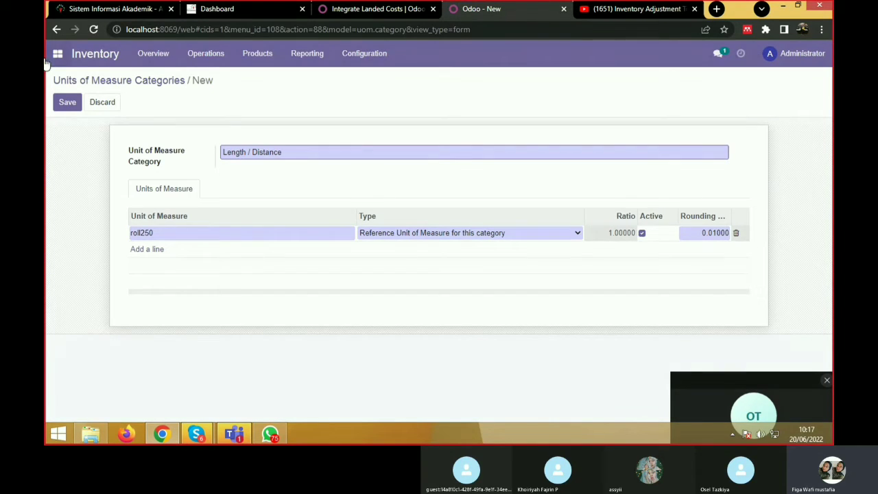
click(68, 103)
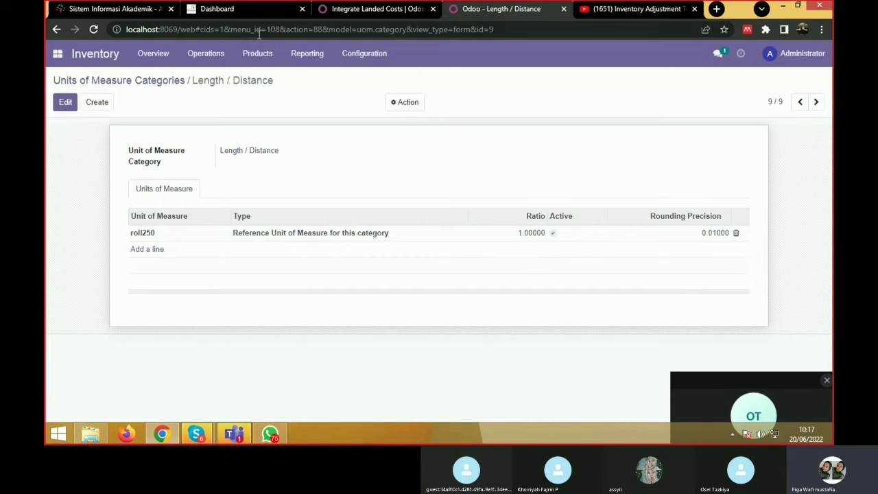
Open the product tali in Inventory, review its general information and put the record into edit mode.
click(260, 54)
click(264, 78)
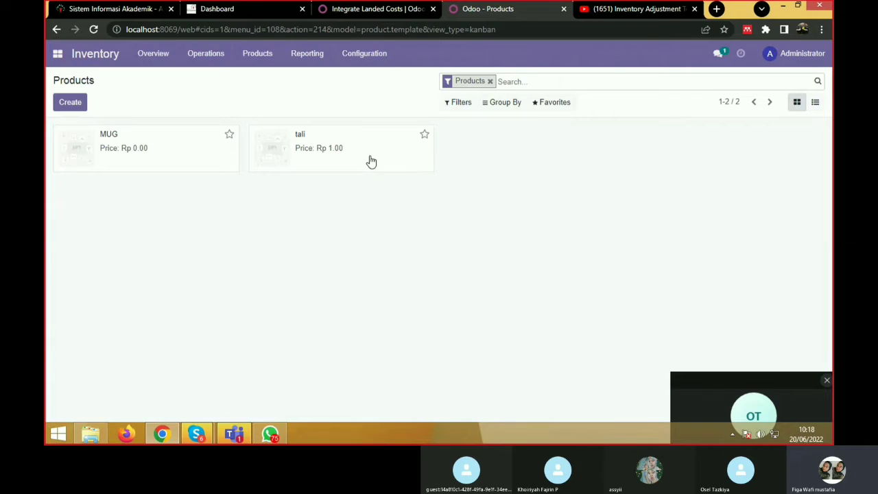
click(317, 149)
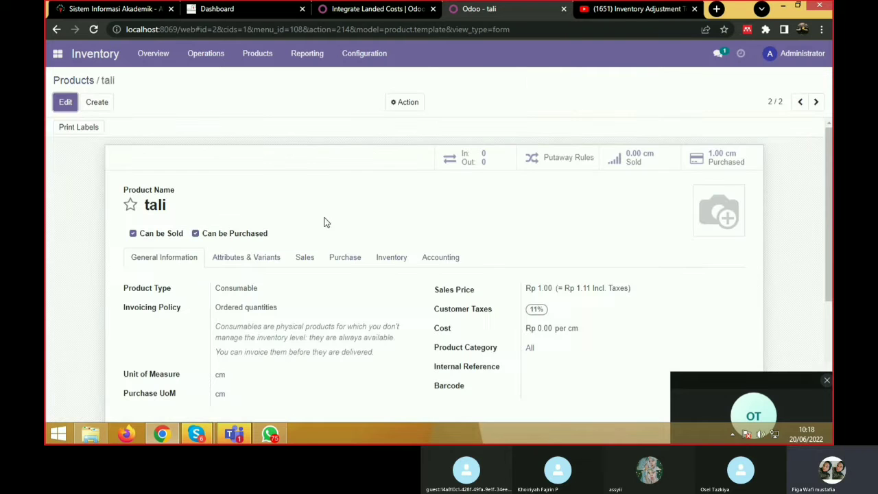
scroll(322, 188, down, 1)
scroll(302, 183, up, 1)
scroll(299, 183, down, 1)
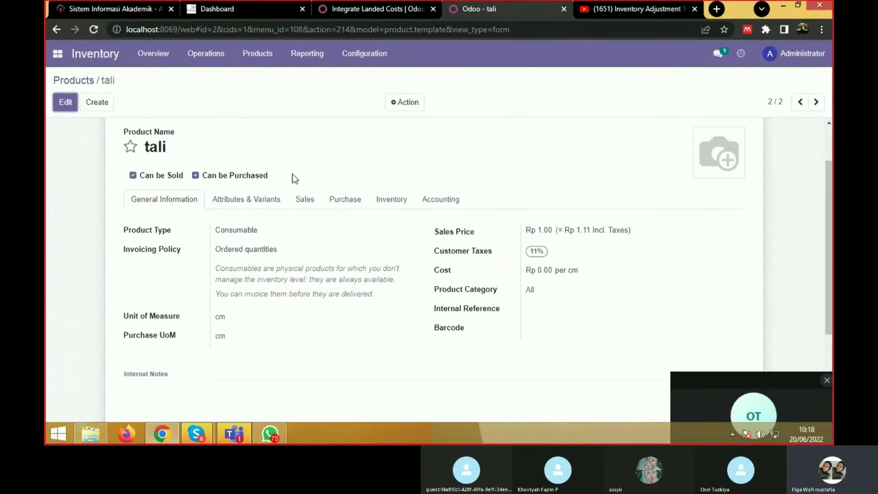
click(63, 103)
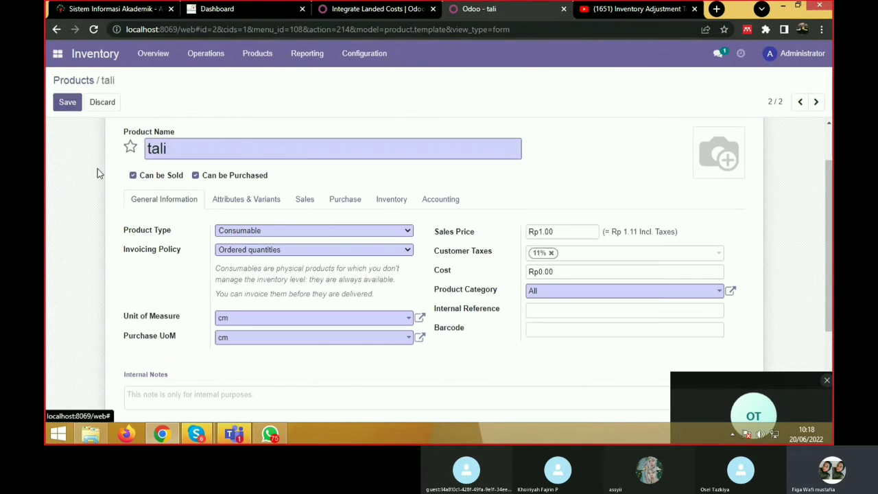
Try to set the Purchase UoM of tali to roll250 from the full list of units and save the product.
scroll(262, 269, down, 2)
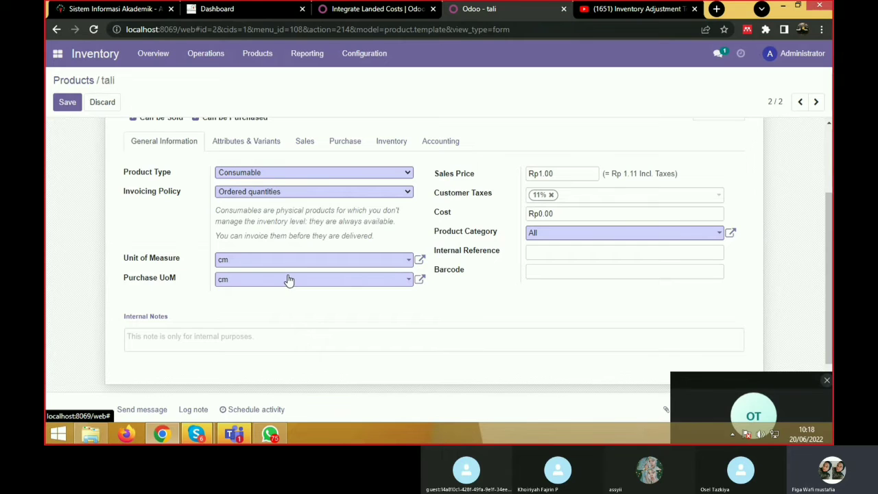
click(404, 281)
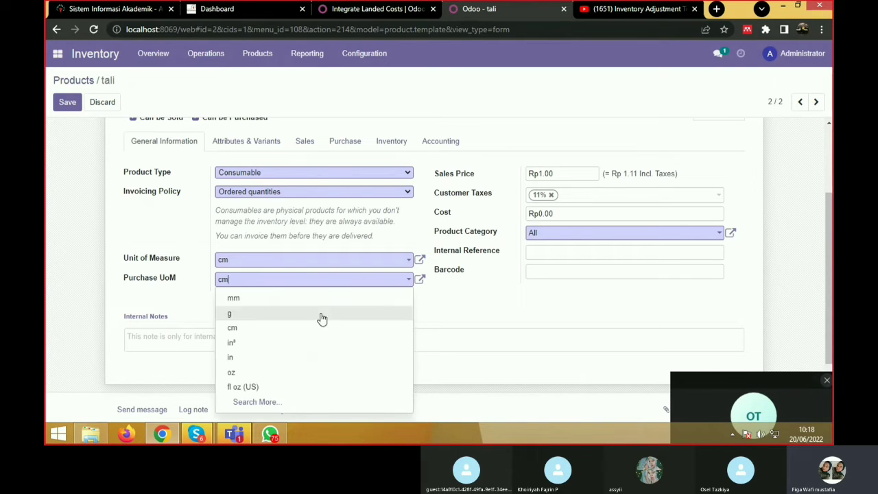
click(266, 405)
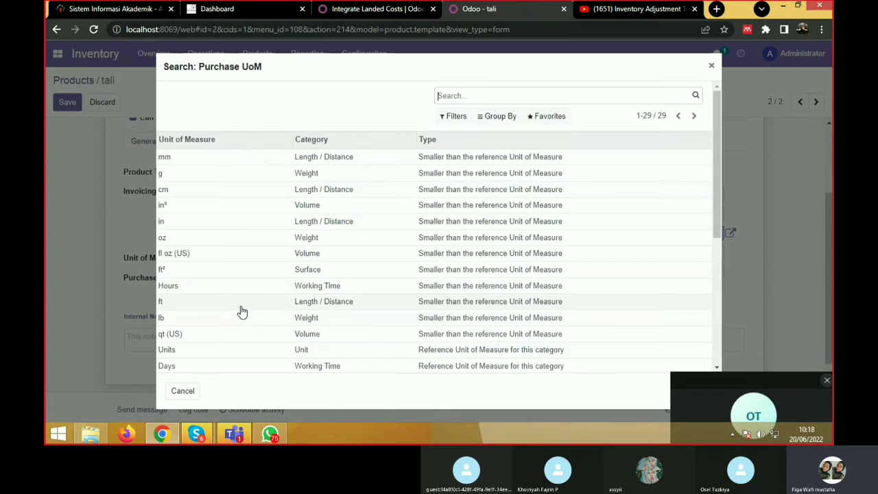
scroll(241, 316, down, 4)
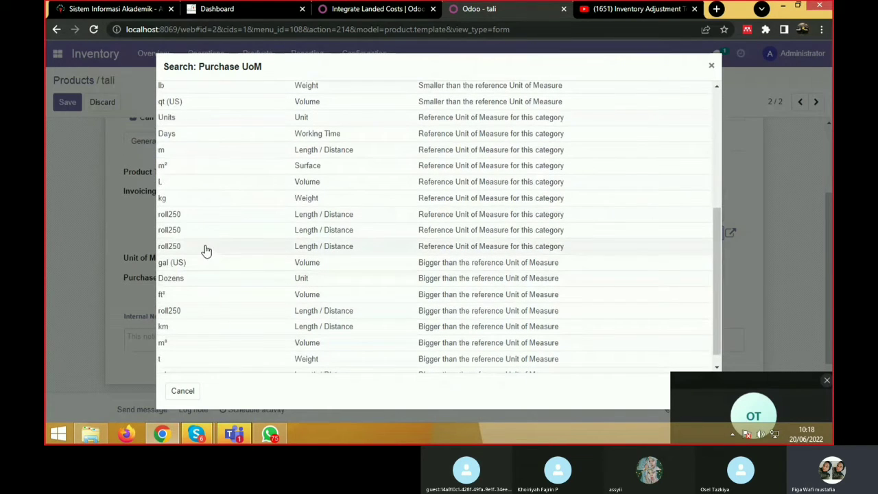
click(256, 233)
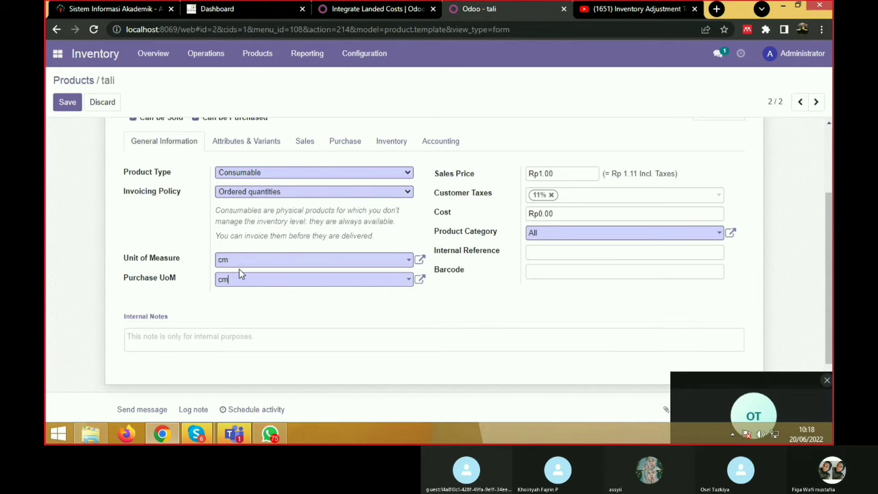
scroll(298, 252, down, 1)
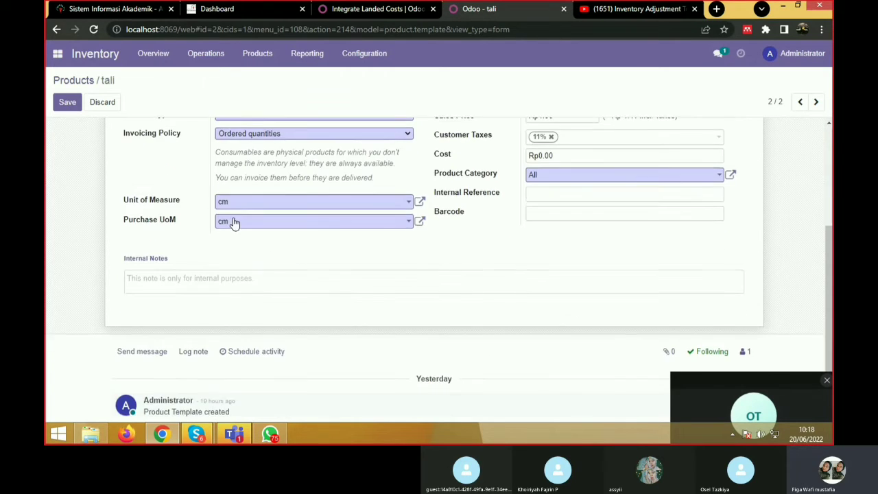
click(67, 107)
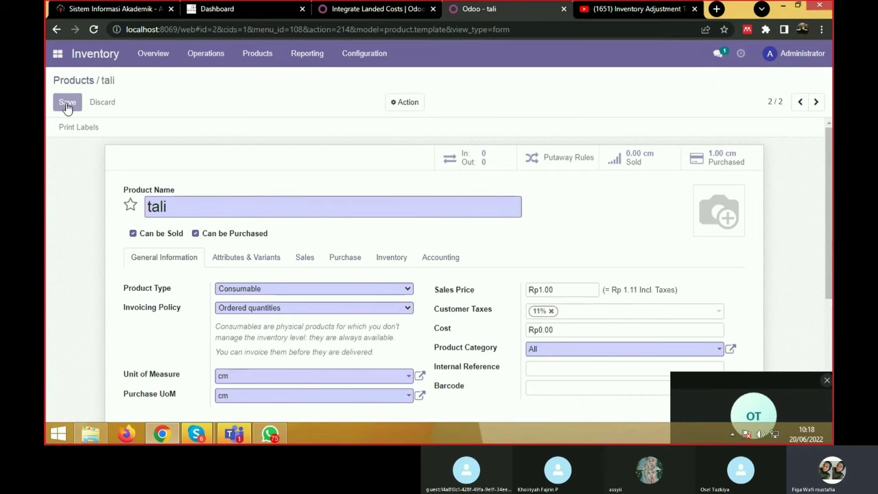
Remove the existing gemini furniture vendor line from the purchase details of the product tali.
scroll(351, 263, down, 1)
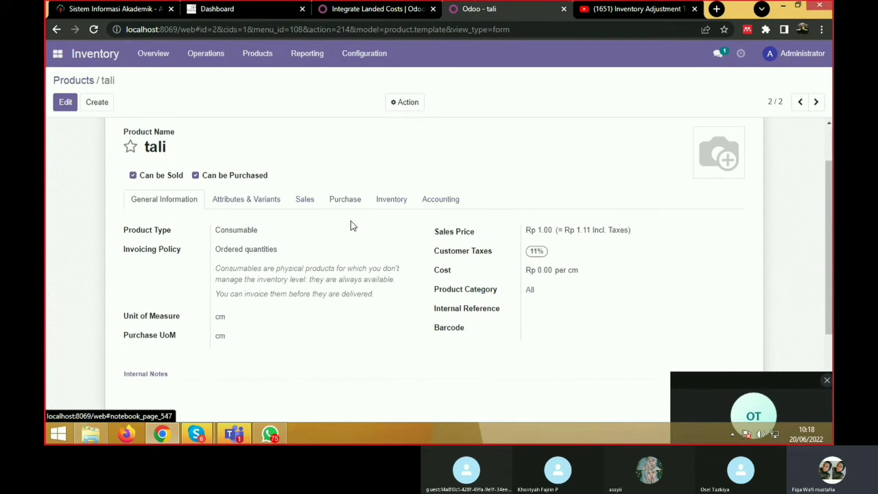
click(343, 201)
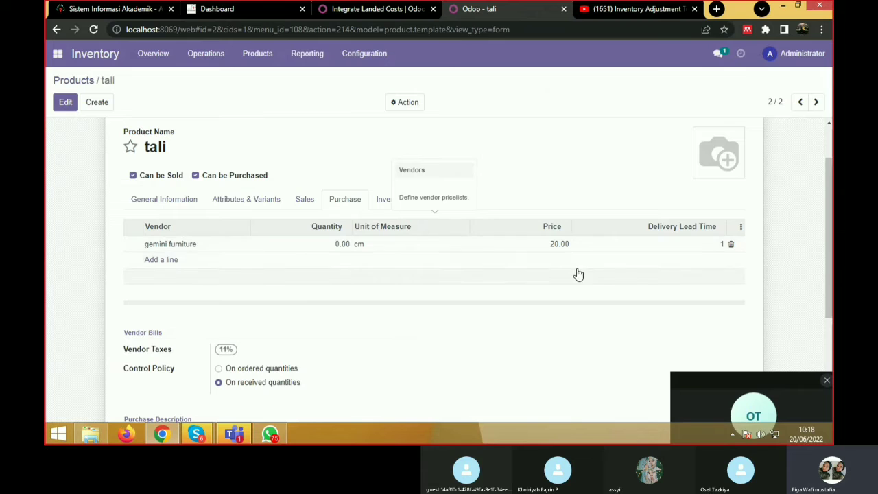
click(731, 246)
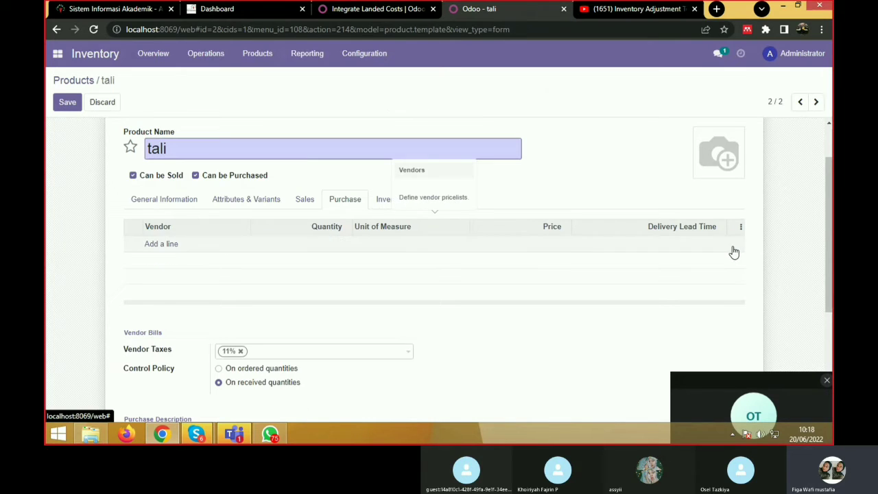
Add a new vendor line for gemini furniture at a price of 20 to tali and save the product.
click(169, 246)
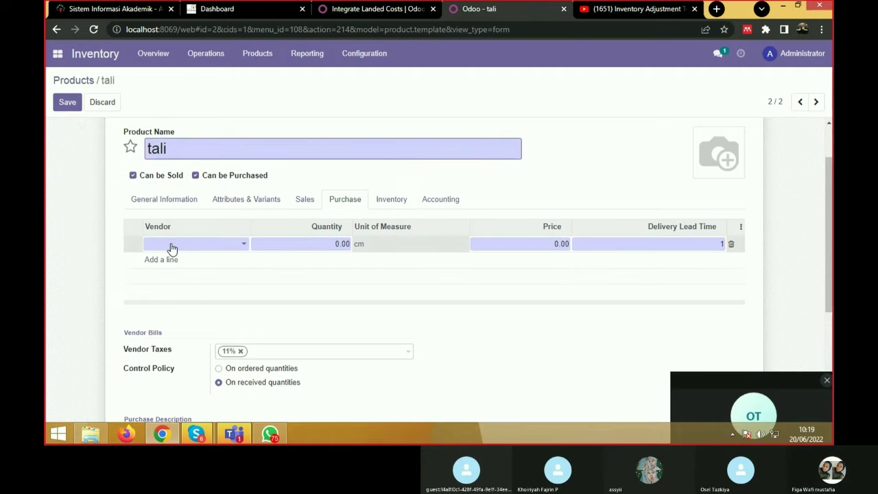
click(170, 246)
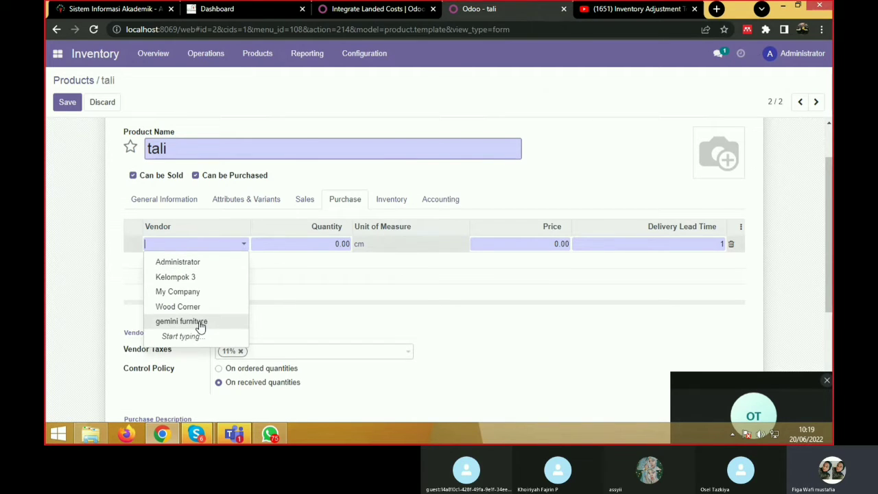
click(200, 326)
click(561, 245)
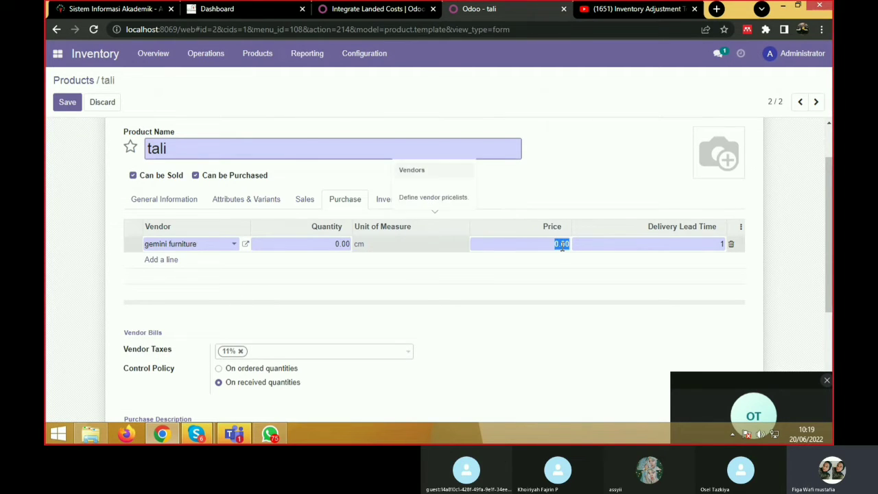
text(20)
click(68, 103)
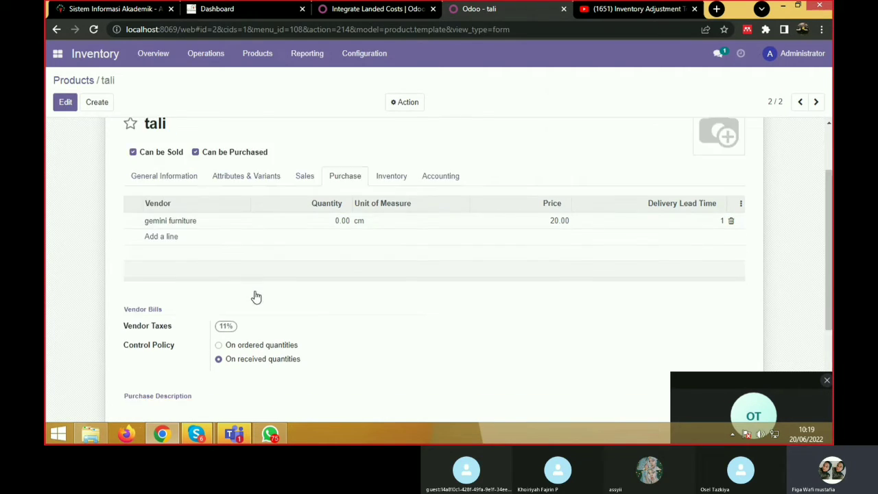
scroll(254, 298, down, 2)
scroll(254, 298, up, 3)
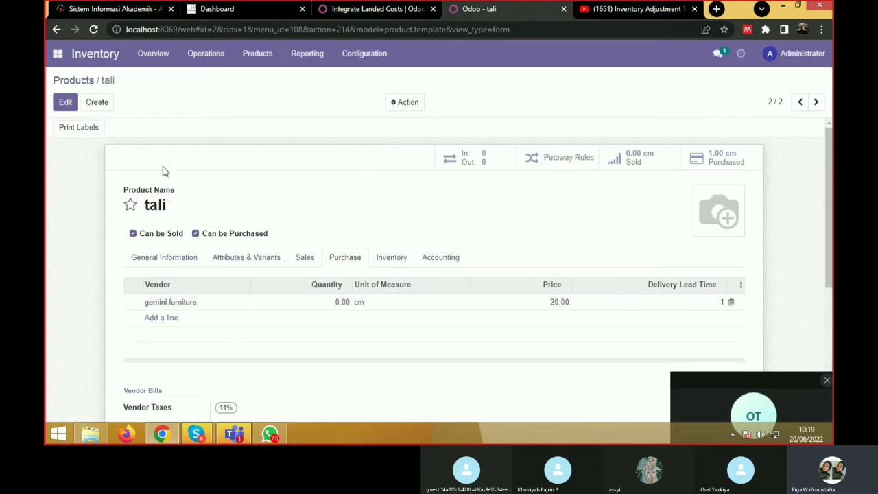
Switch to the Purchase app and create a request for quotation with gemini furniture as the vendor.
click(59, 55)
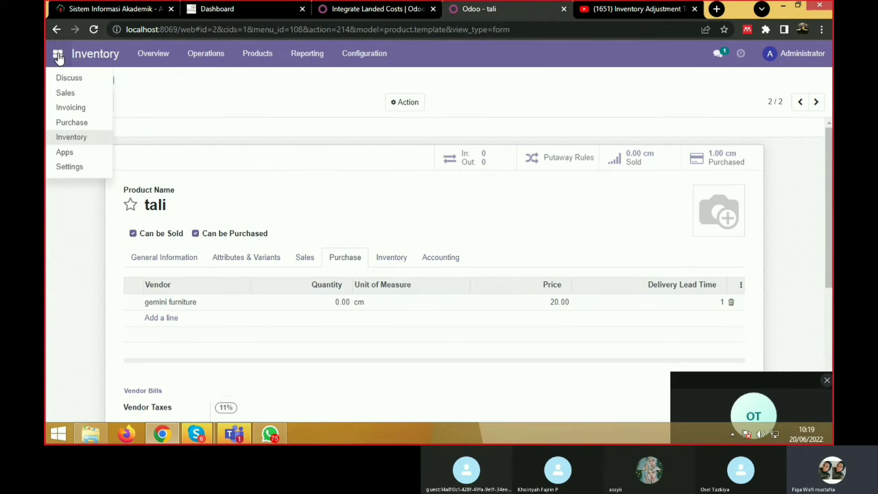
click(72, 123)
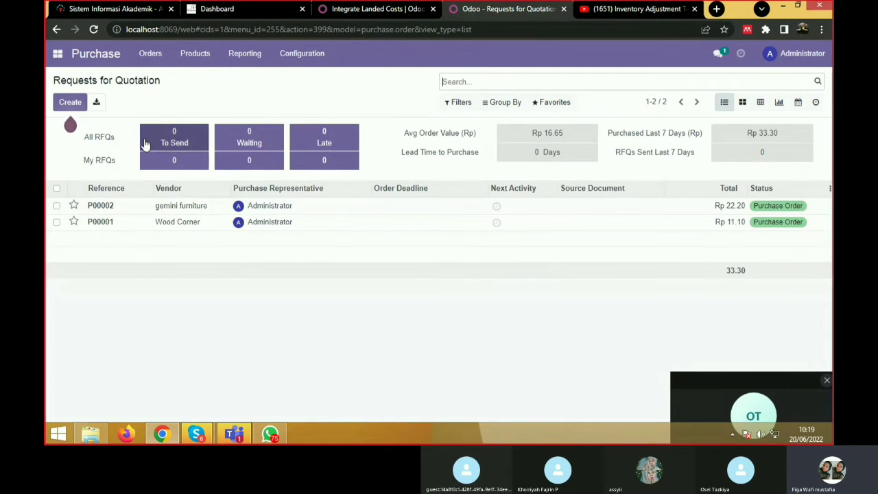
click(73, 113)
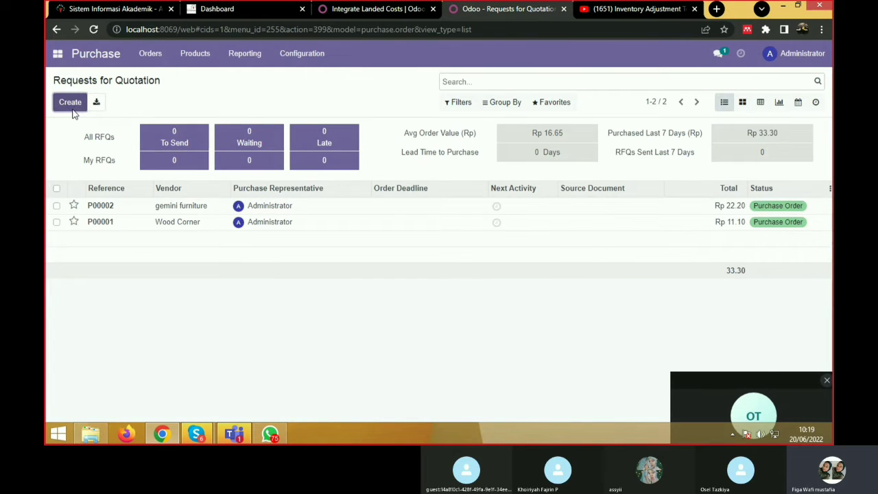
click(252, 217)
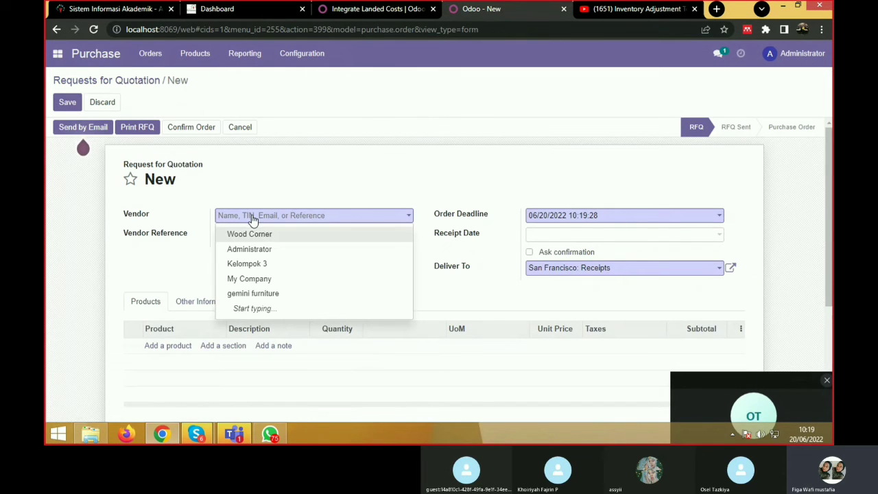
click(262, 295)
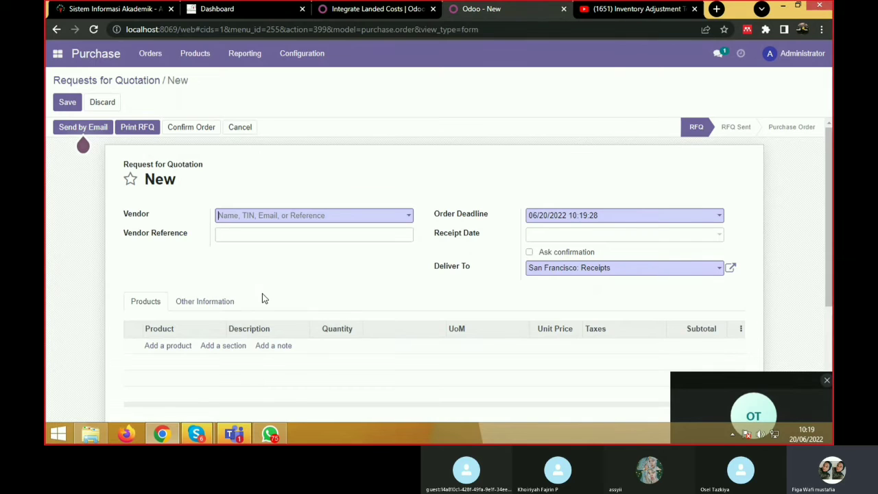
Add the product tali to the request for quotation, then save and confirm the order.
scroll(262, 282, down, 1)
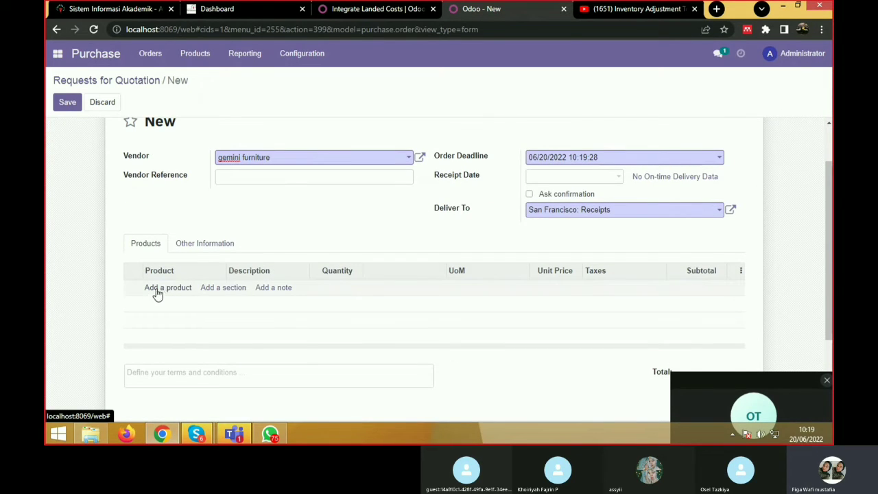
click(148, 293)
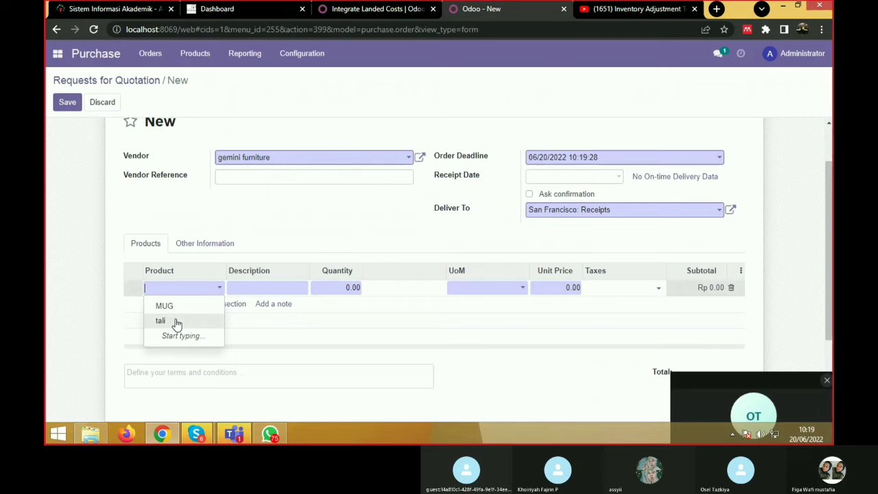
click(159, 320)
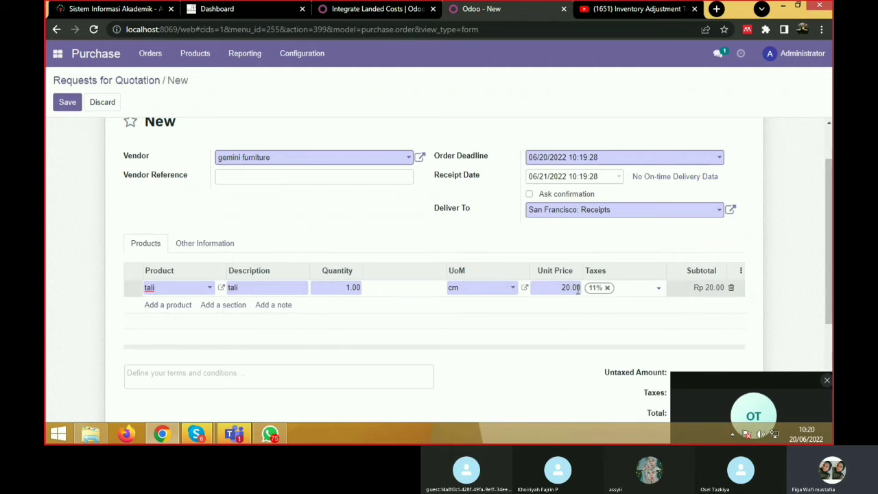
click(63, 102)
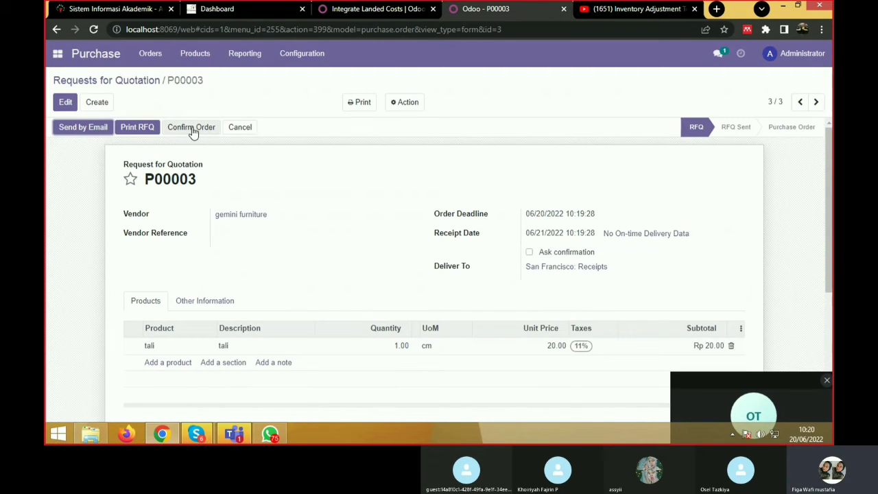
click(191, 129)
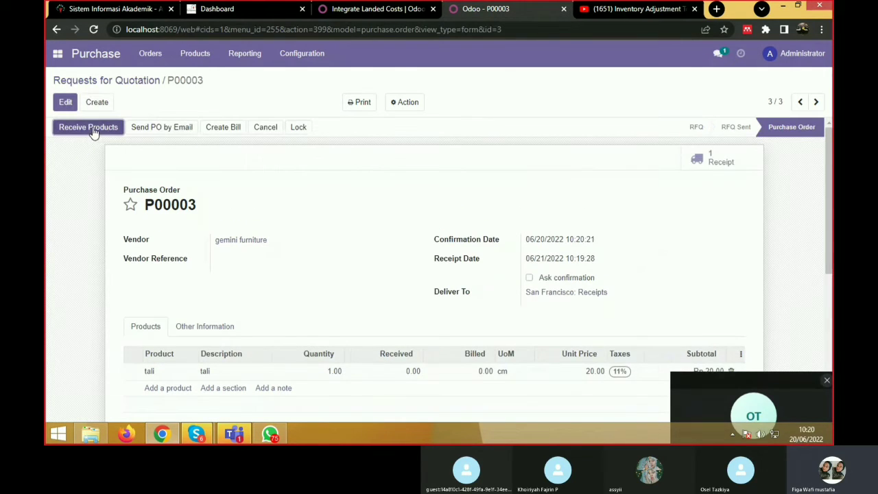
Open the order's receipt and record 25,000 cm of tali as done to WH/Input in the detailed operations.
click(93, 130)
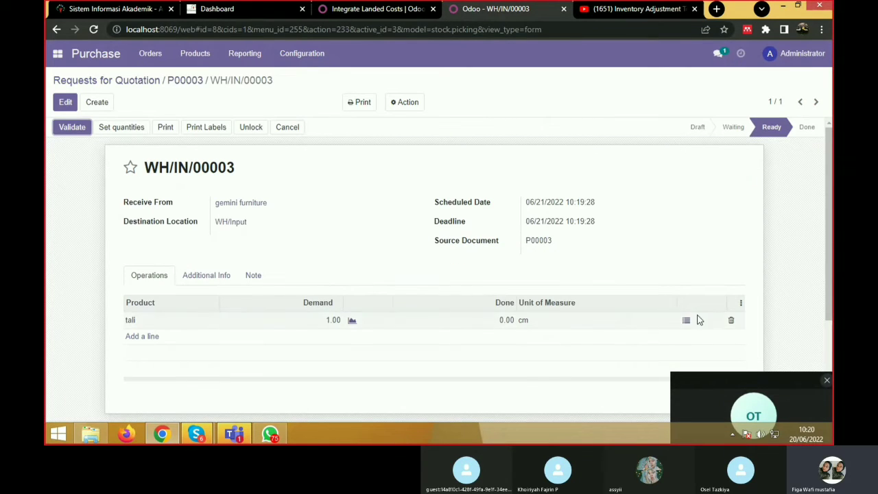
click(686, 322)
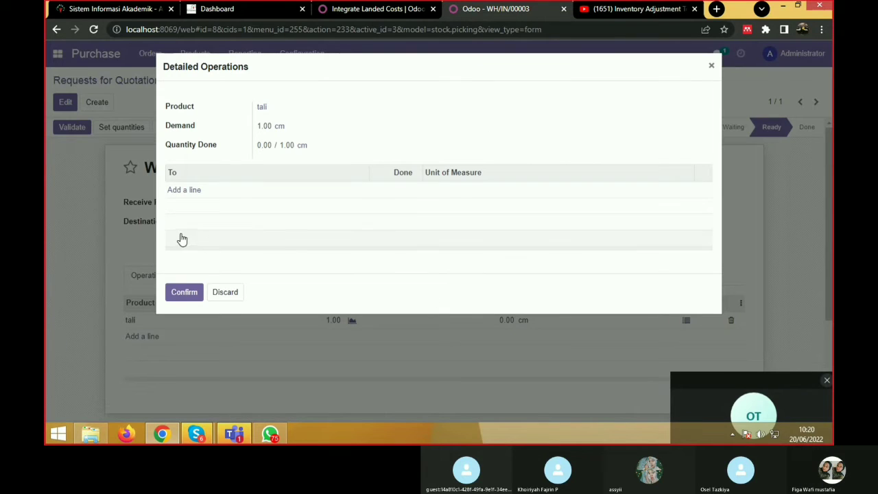
click(191, 195)
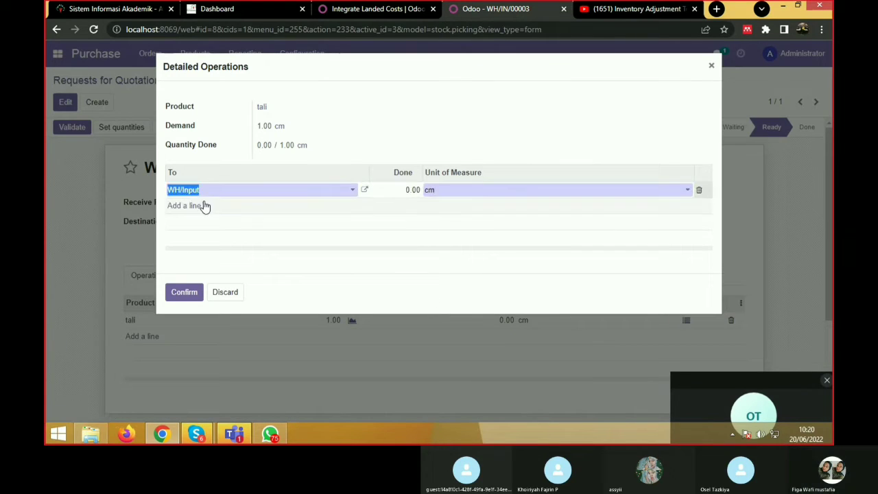
click(414, 189)
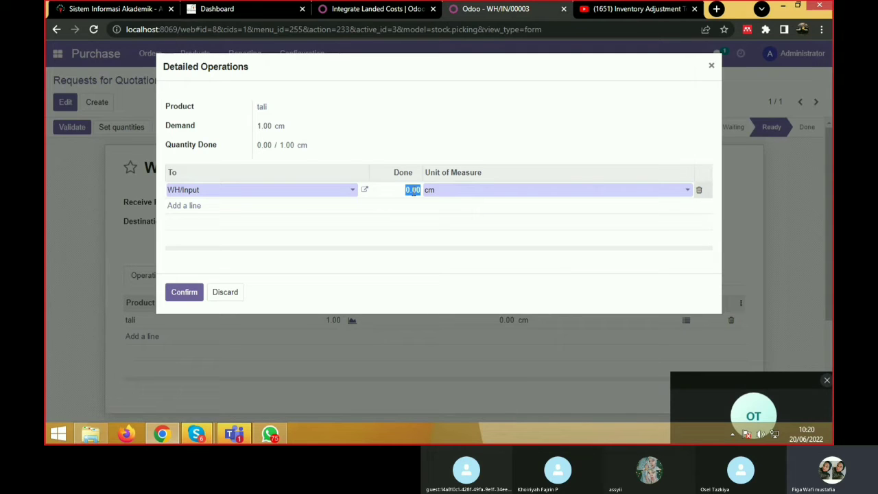
key(BackSpace)
click(189, 296)
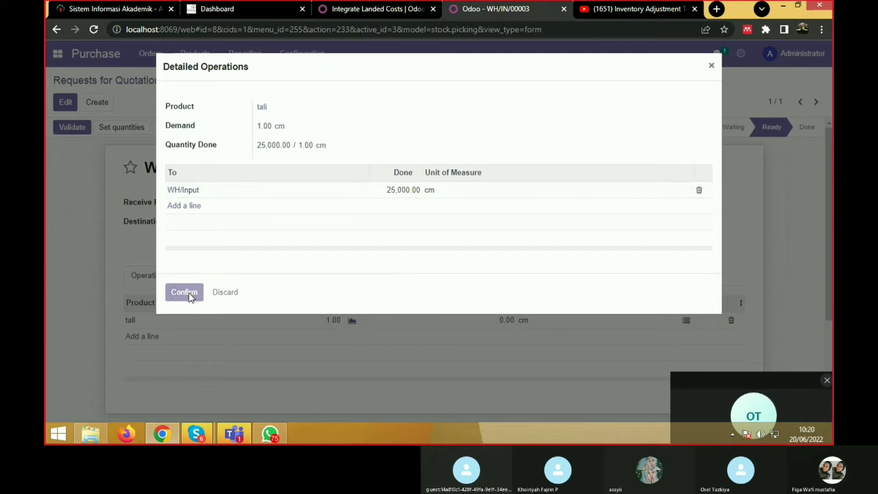
scroll(337, 255, down, 3)
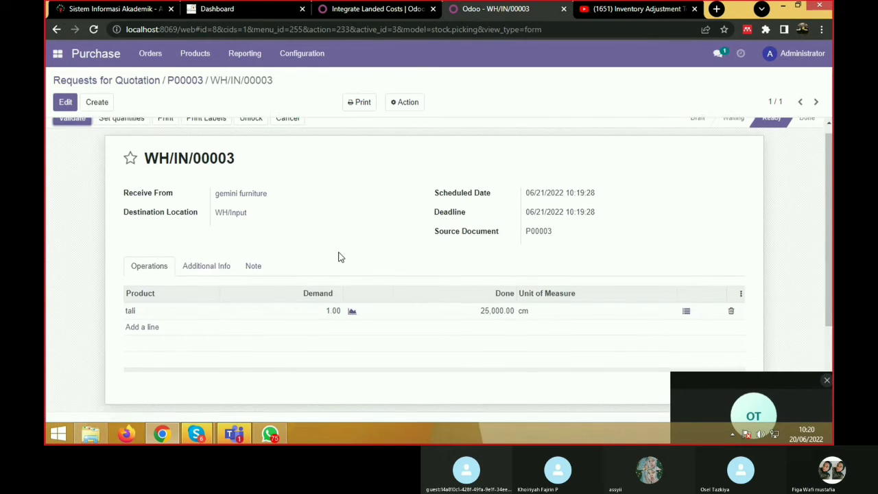
scroll(532, 256, up, 3)
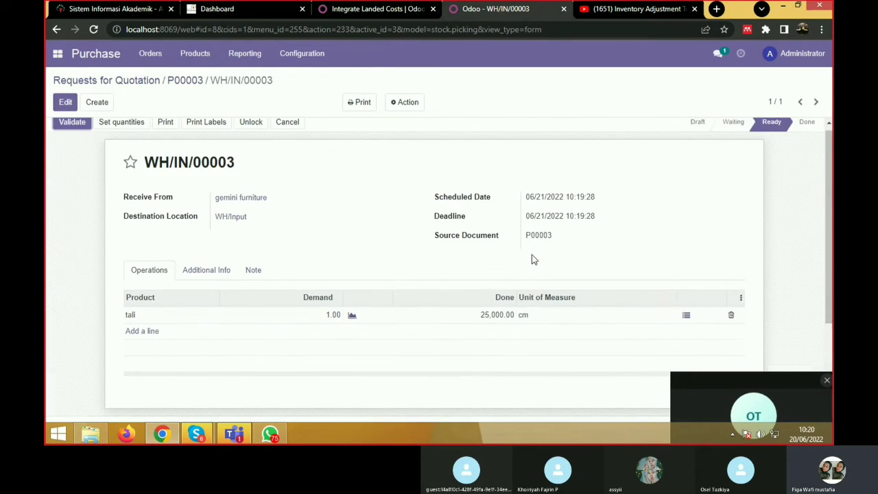
scroll(521, 274, down, 1)
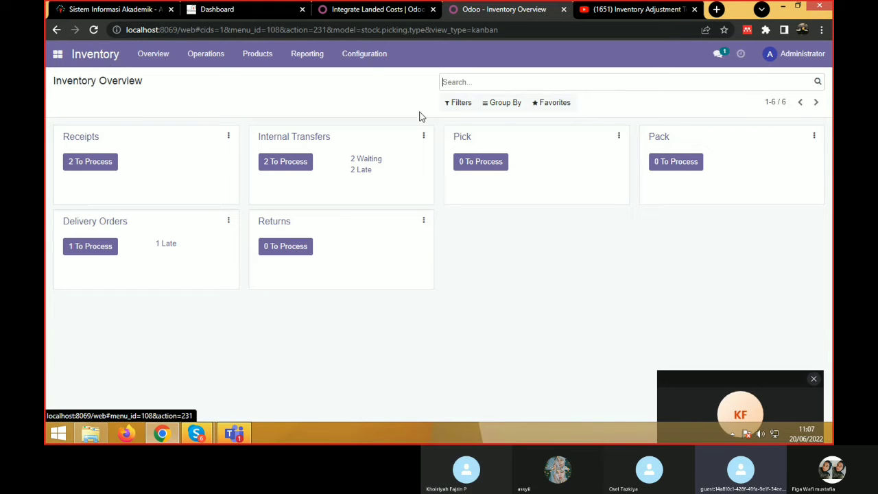
Open the Inventory settings and check the Landed Costs option under Valuation.
click(361, 55)
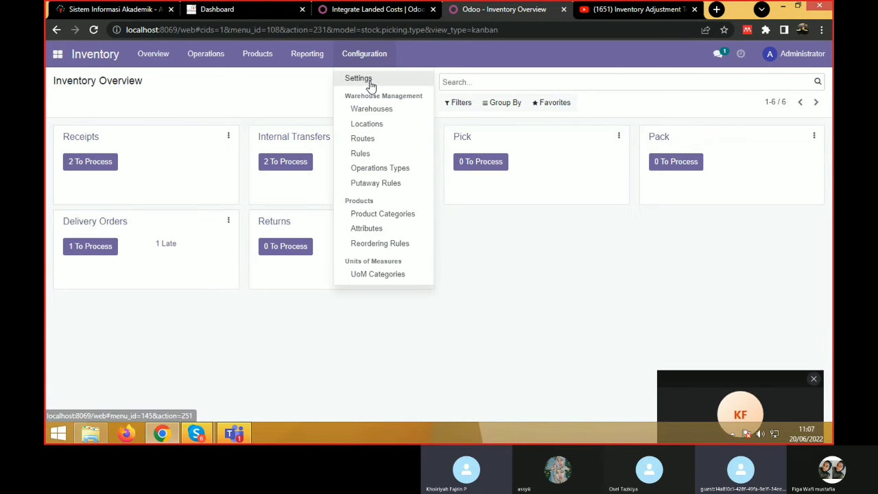
click(370, 83)
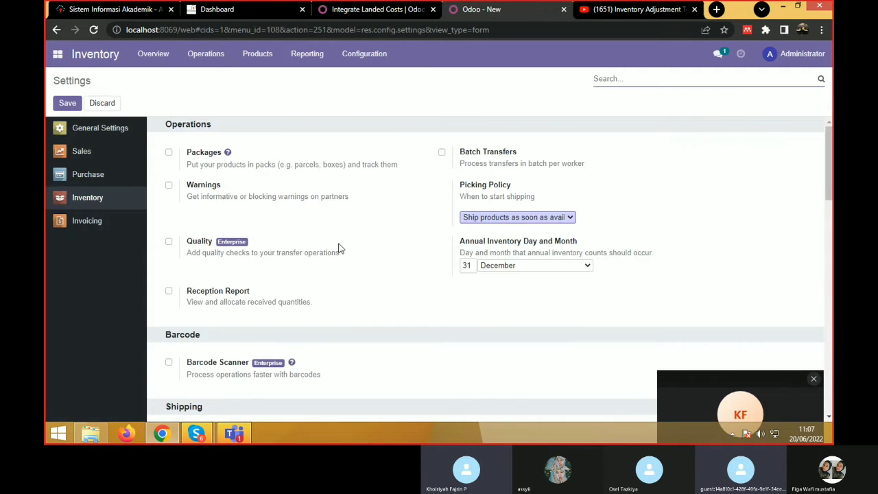
scroll(337, 247, down, 10)
scroll(336, 246, down, 4)
scroll(264, 259, up, 3)
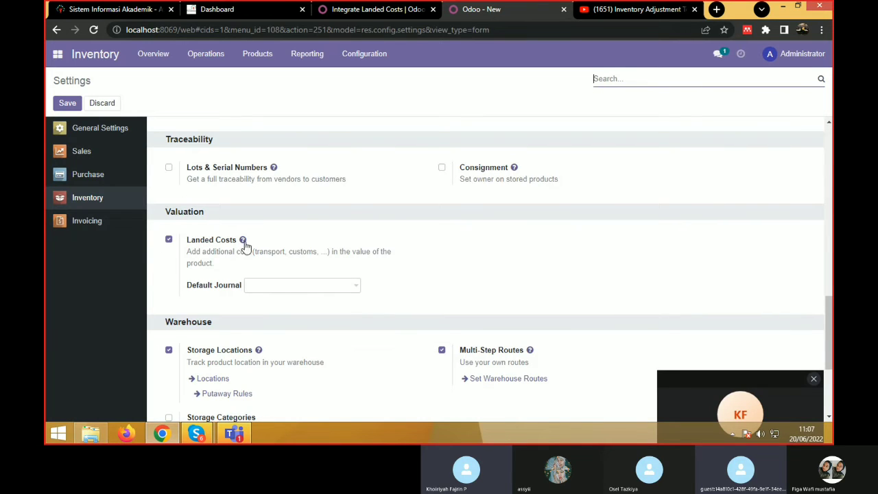
Set the All product category's costing method to Average Cost (AVCO) and inventory valuation to Automated, and save it.
click(364, 60)
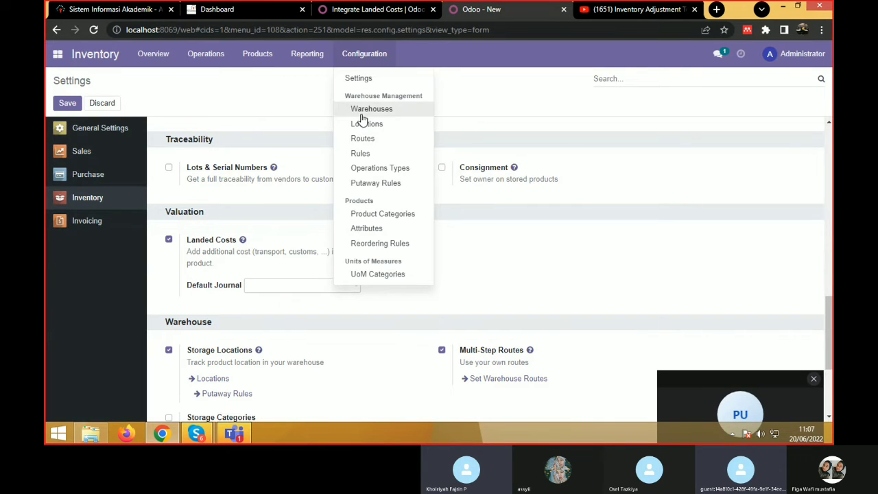
click(382, 214)
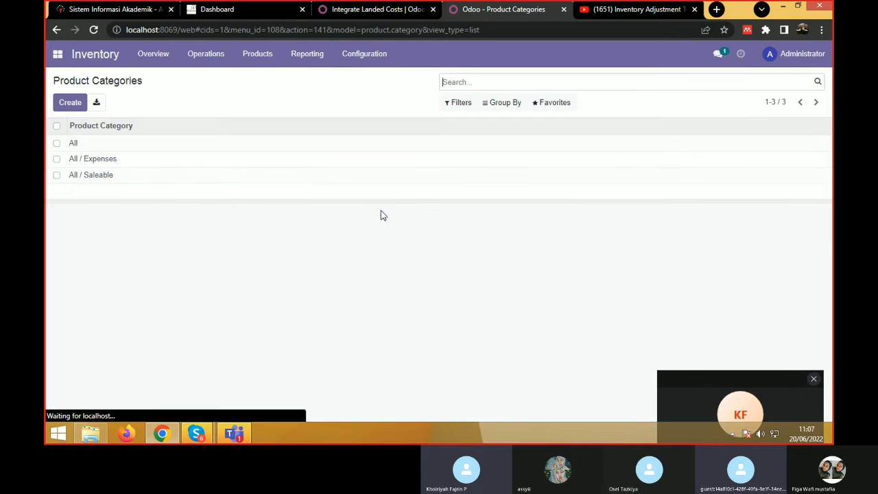
click(73, 144)
click(68, 102)
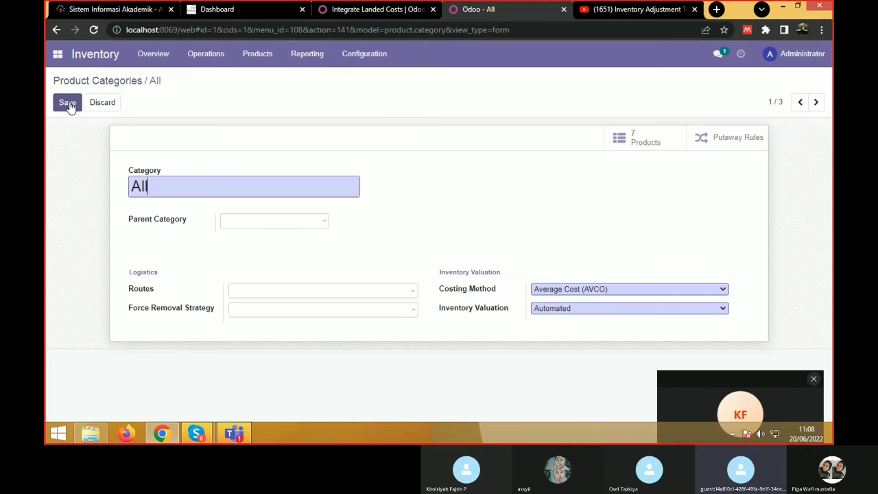
click(697, 289)
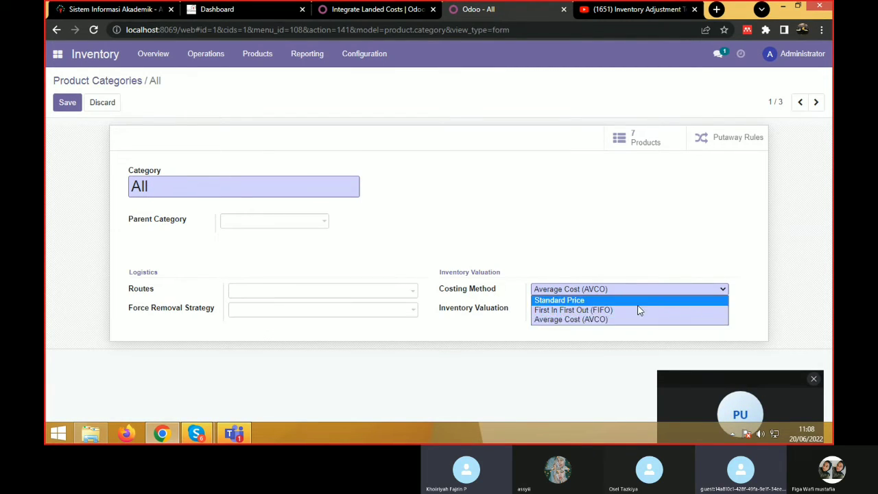
click(561, 320)
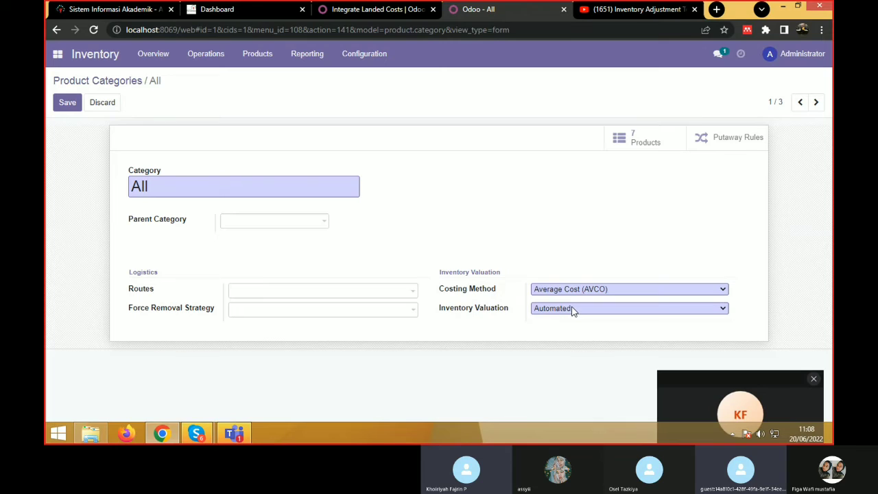
click(574, 310)
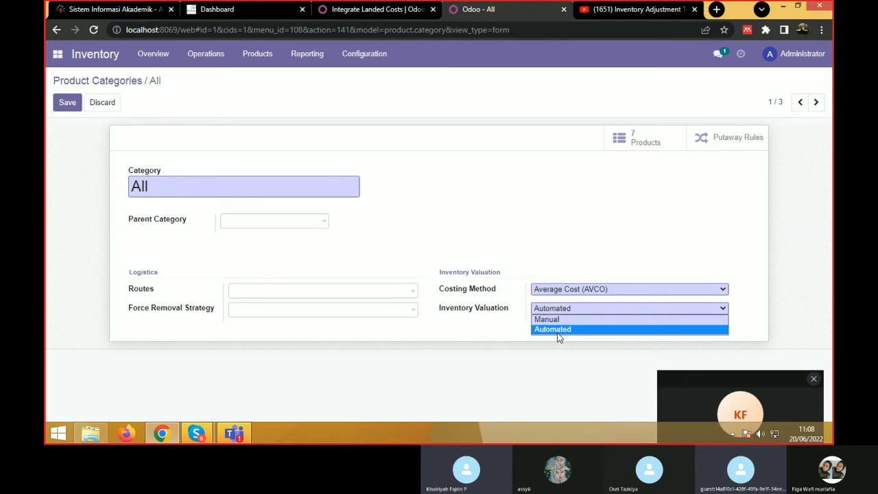
click(557, 330)
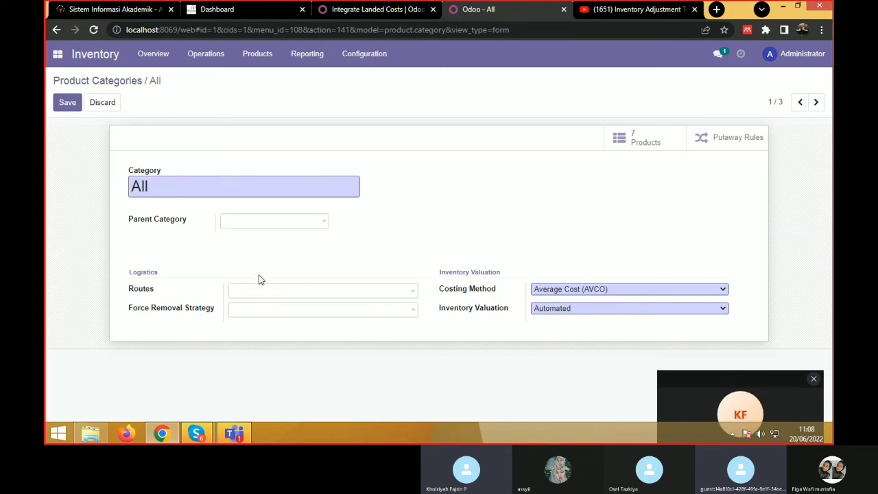
click(63, 104)
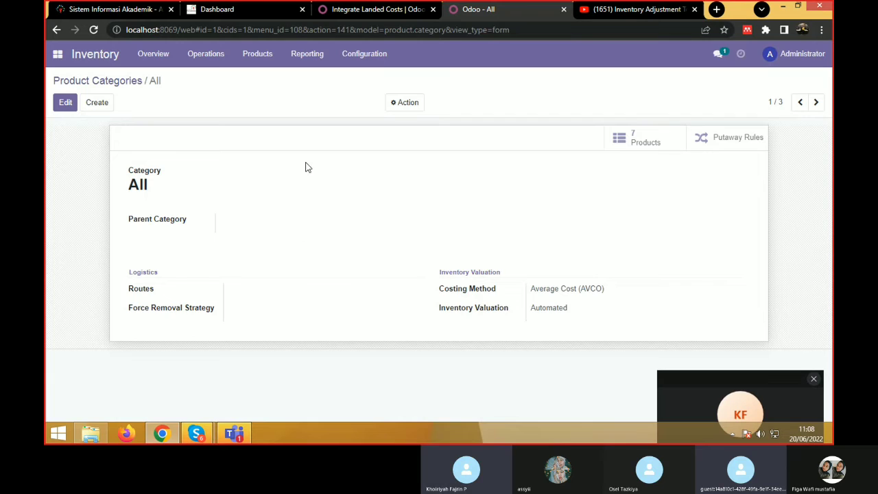
Create a new product in the Inventory product list and name it Transport 2.
click(257, 55)
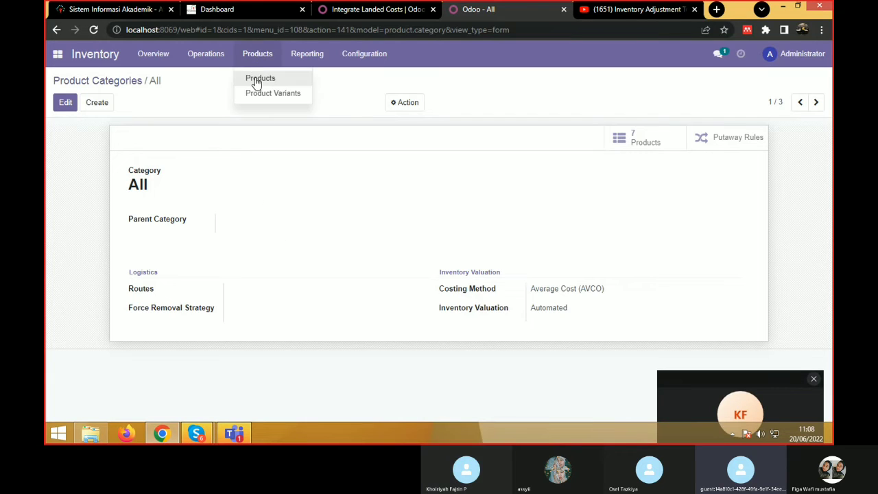
click(255, 77)
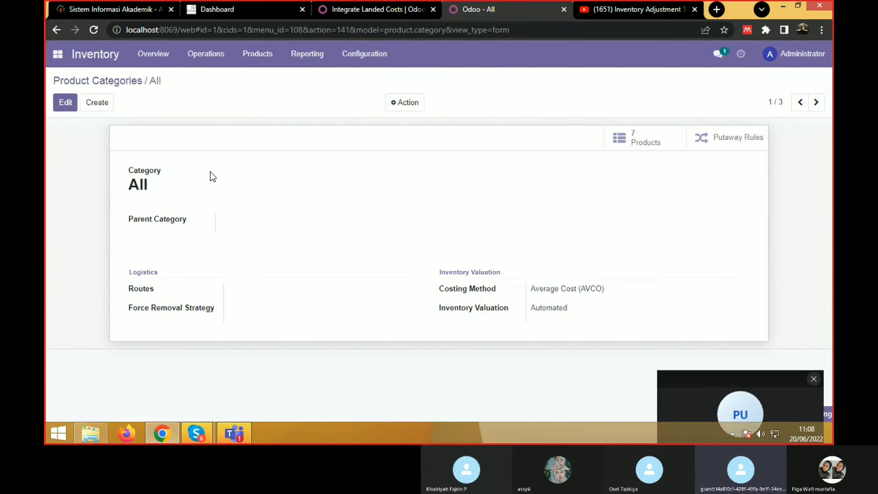
click(72, 103)
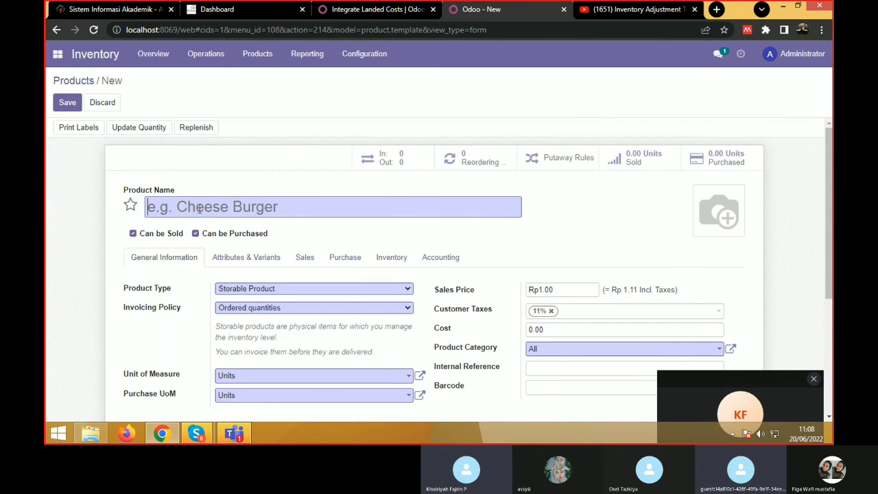
text(Transp)
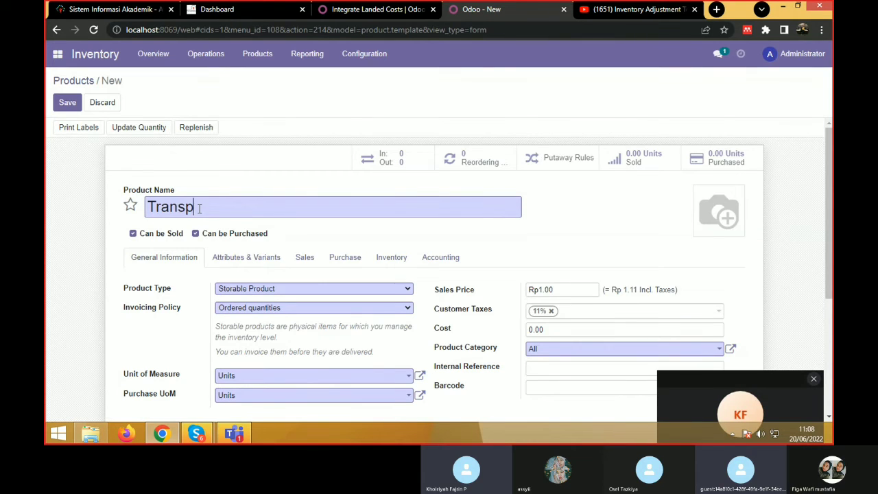
text(ort 2)
Set the product type of Transport 2 to Service.
scroll(278, 297, down, 3)
scroll(281, 298, up, 3)
click(222, 292)
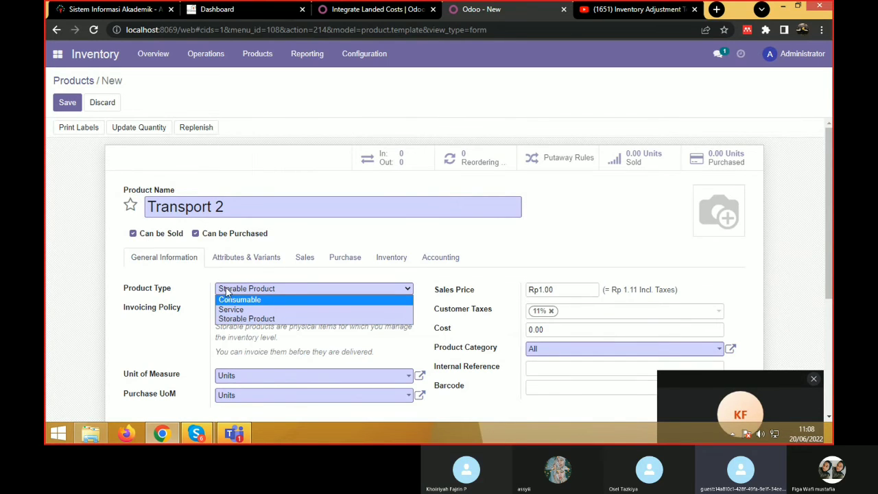
click(226, 291)
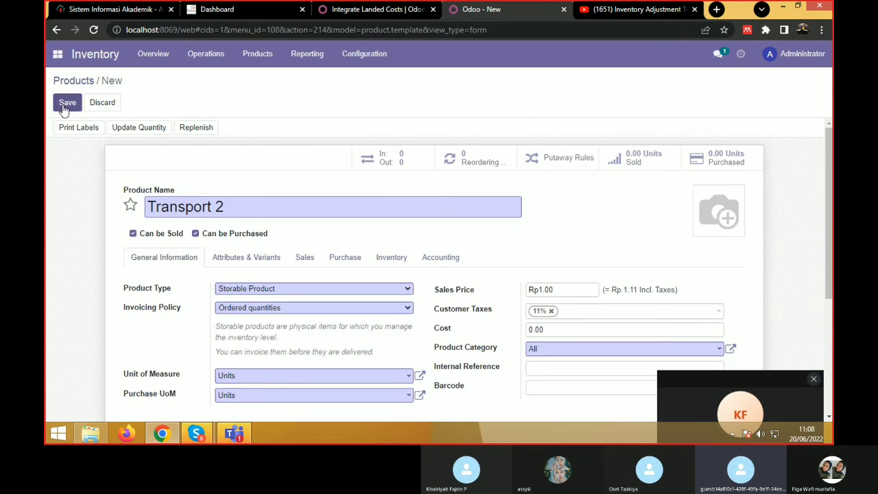
click(225, 291)
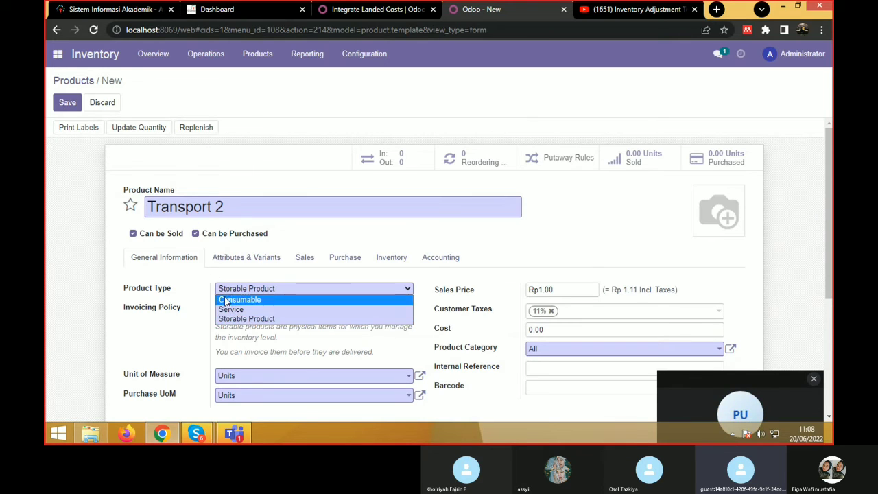
click(229, 309)
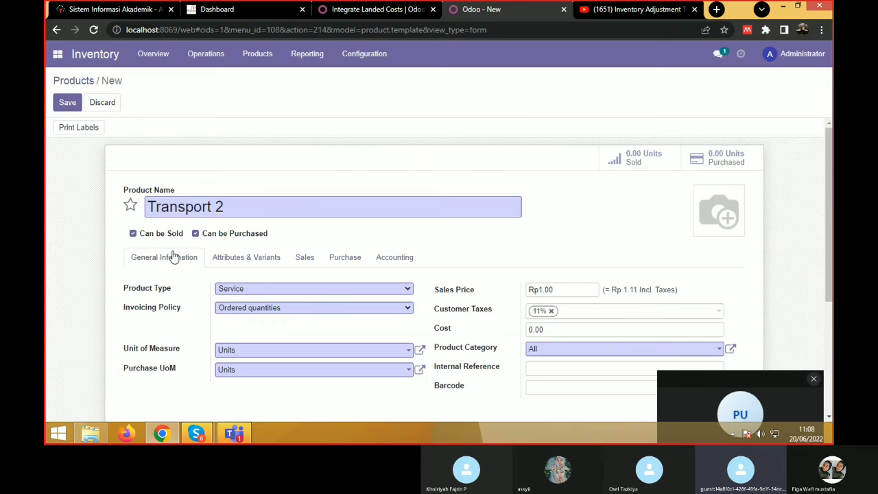
Mark Transport 2 as a landed cost with the Equal default split method in its purchase details, and save the product.
click(345, 258)
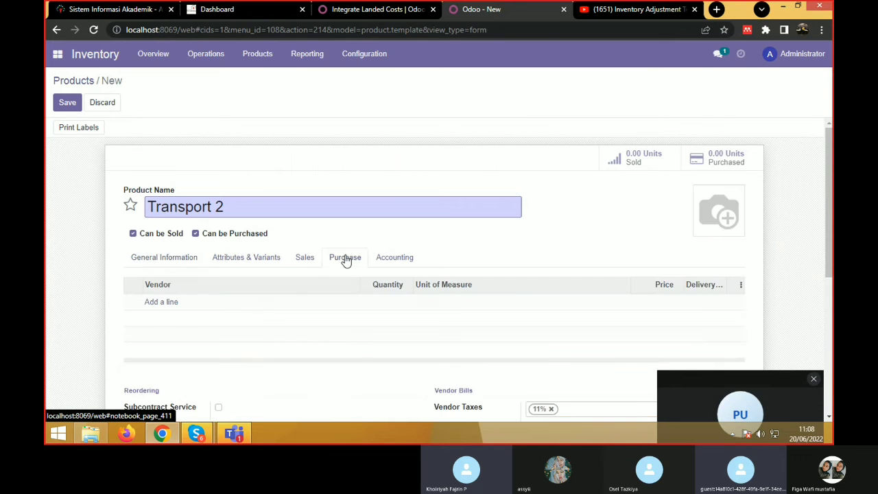
scroll(580, 329, down, 3)
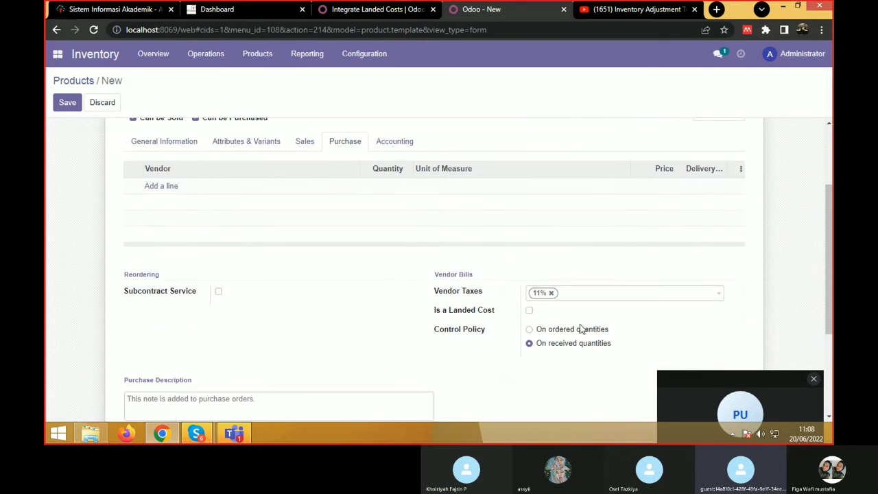
click(528, 312)
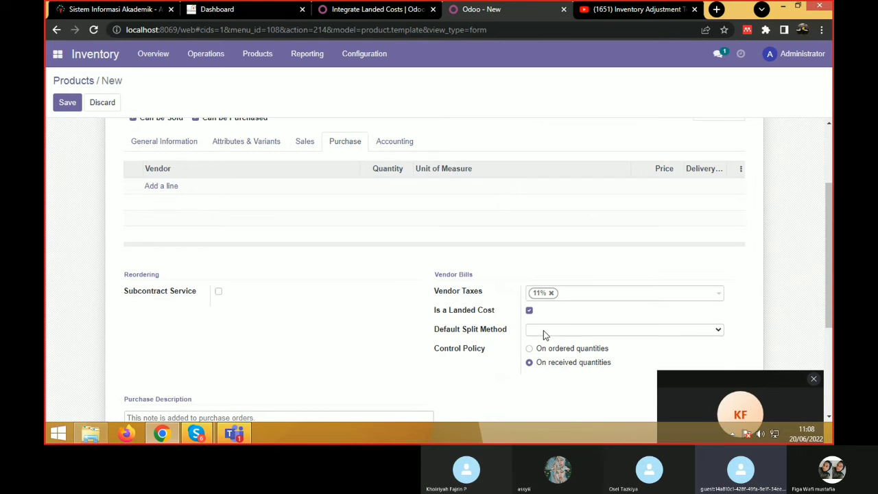
click(545, 334)
click(546, 352)
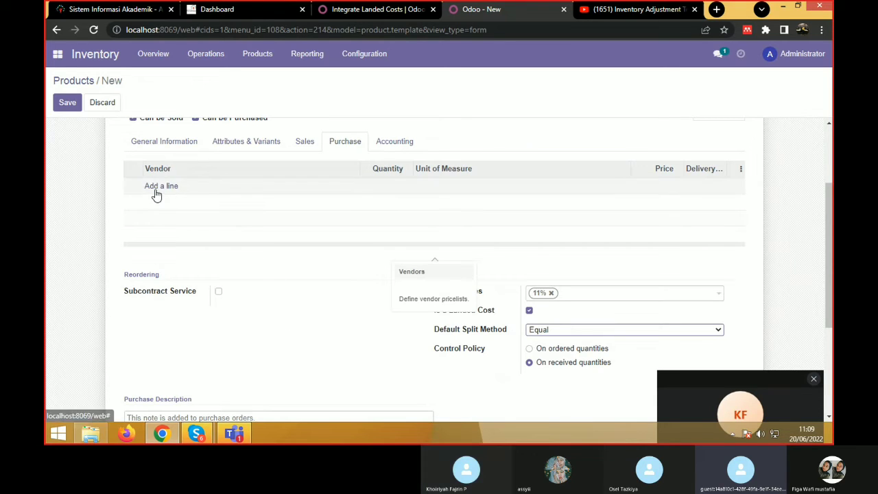
scroll(152, 192, up, 2)
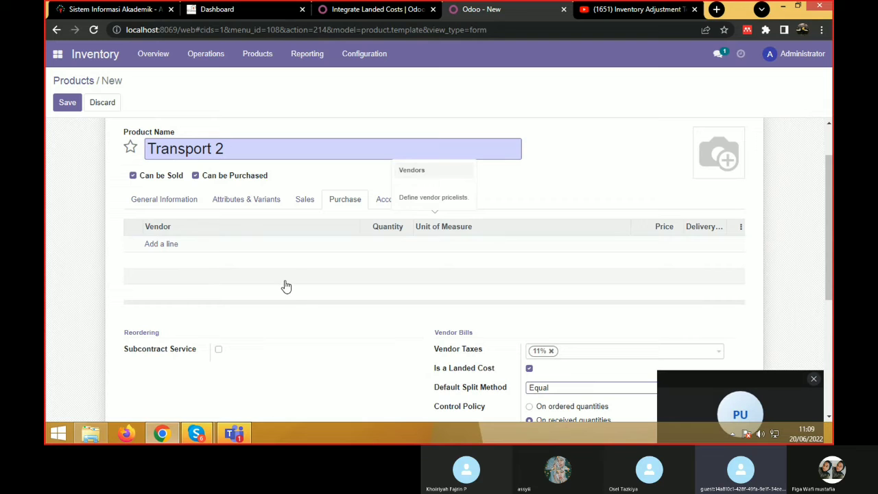
scroll(304, 297, down, 1)
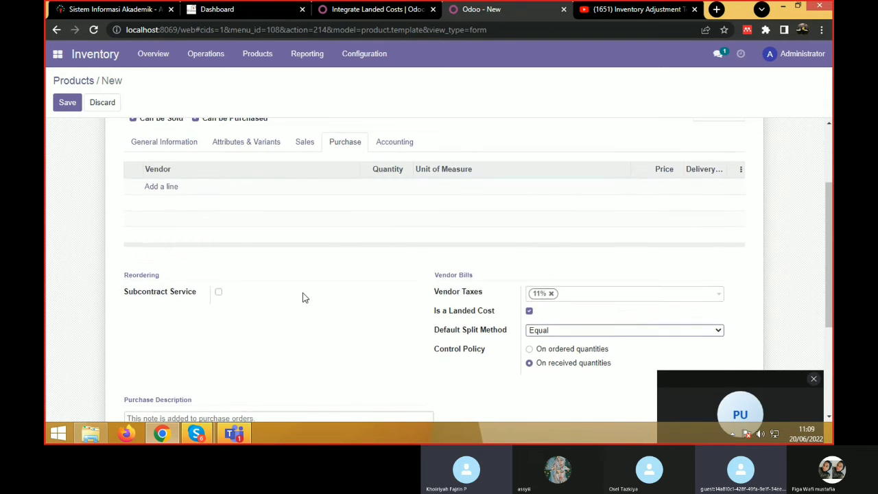
scroll(303, 298, up, 2)
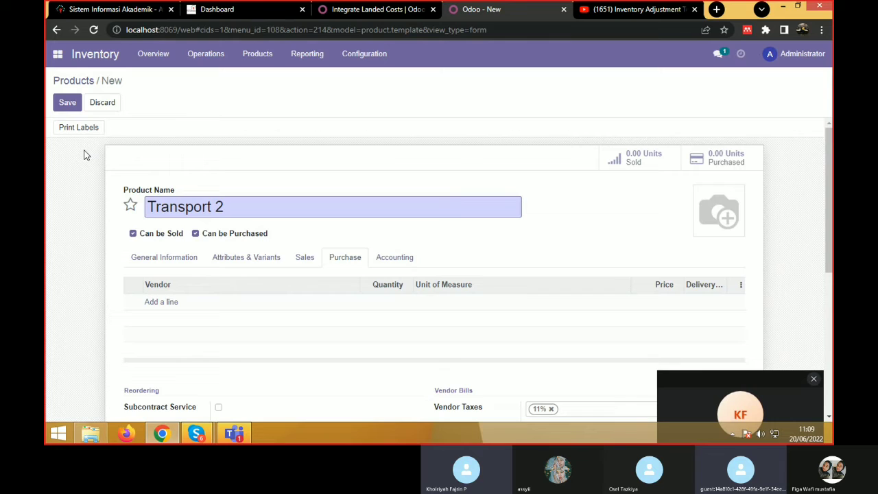
click(63, 104)
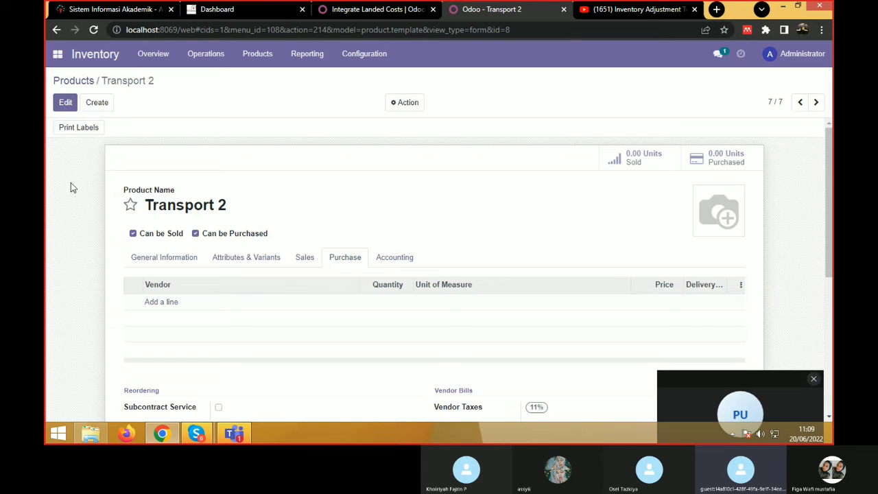
scroll(83, 214, down, 2)
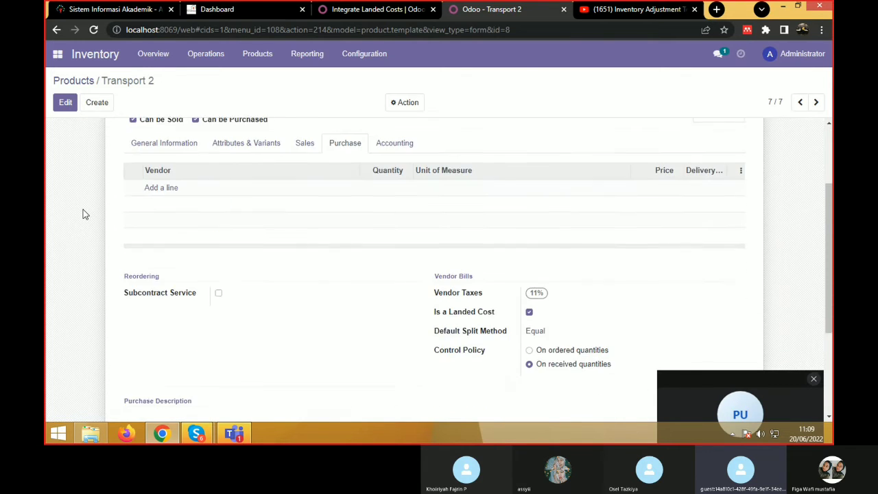
scroll(84, 214, up, 1)
scroll(83, 214, up, 1)
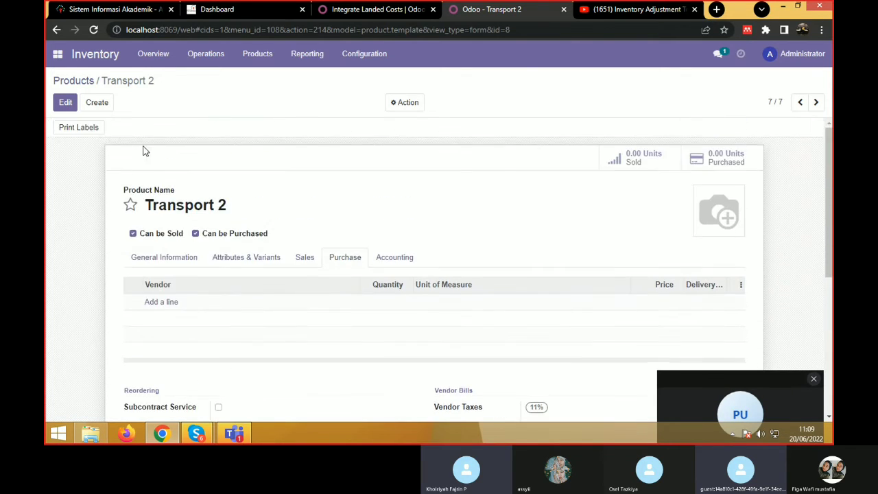
Switch to the Purchase app and start a request for quotation with the newly created vendor Deco Addict 2.
click(58, 54)
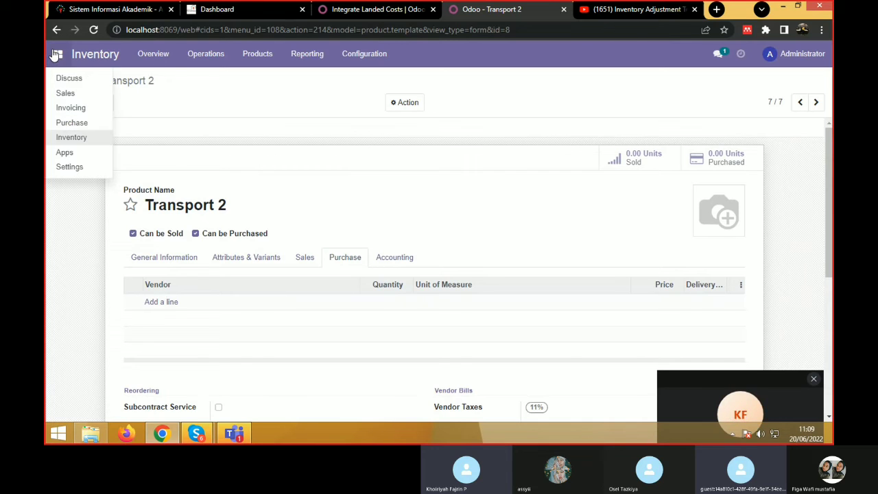
click(68, 126)
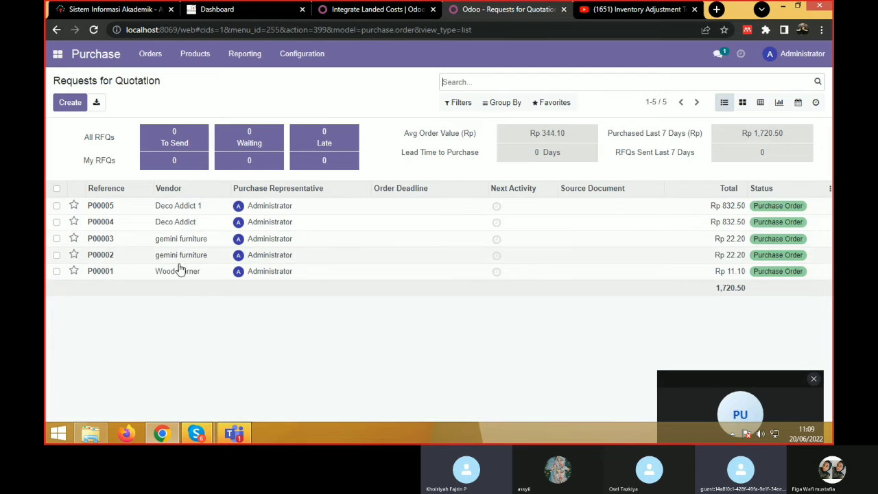
click(71, 103)
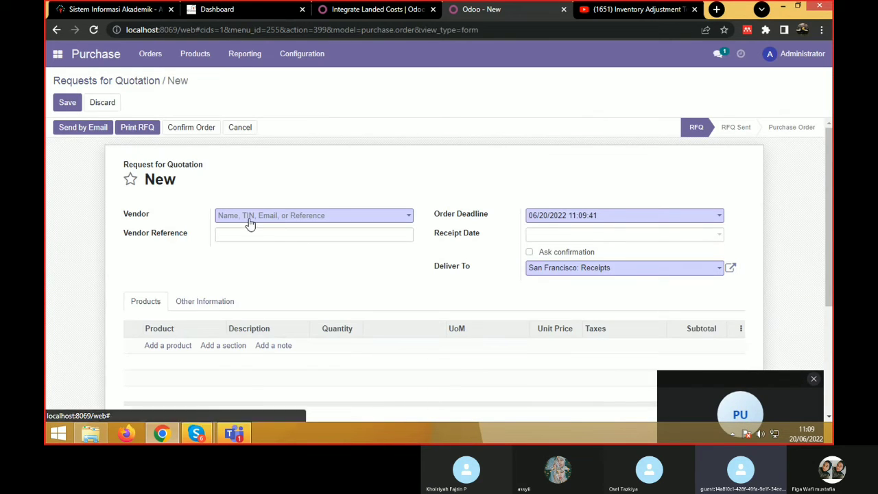
click(251, 221)
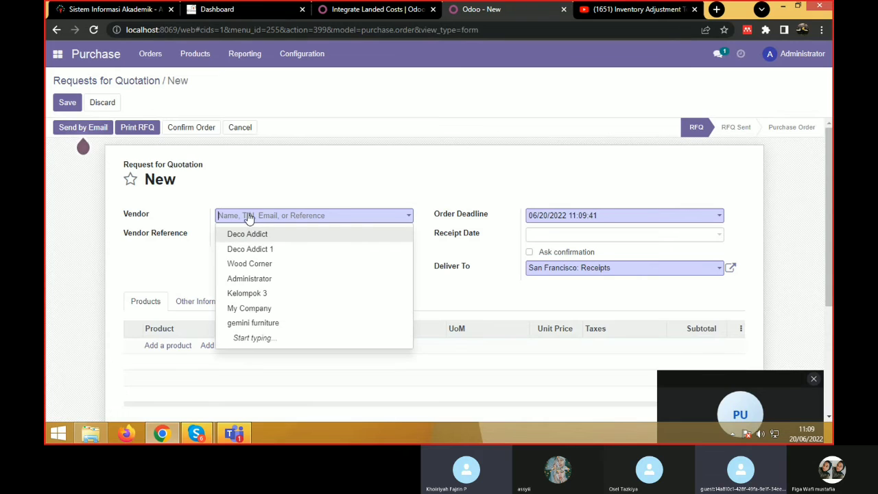
click(244, 251)
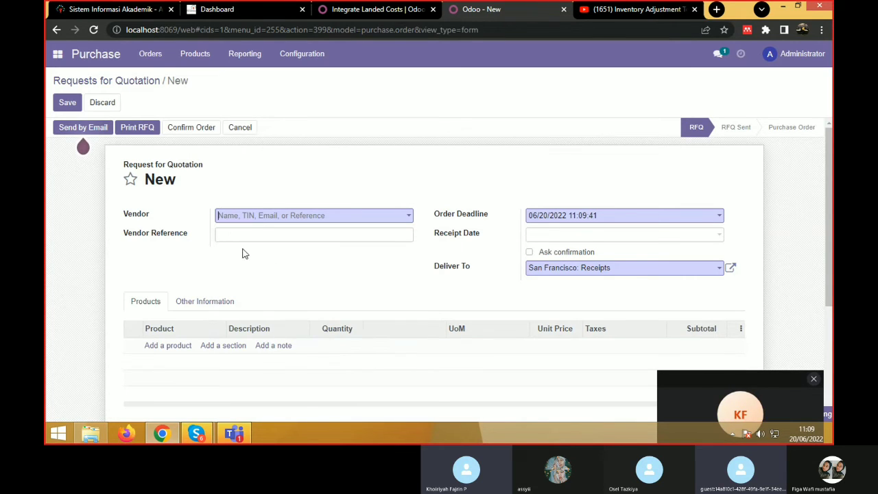
key(BackSpace)
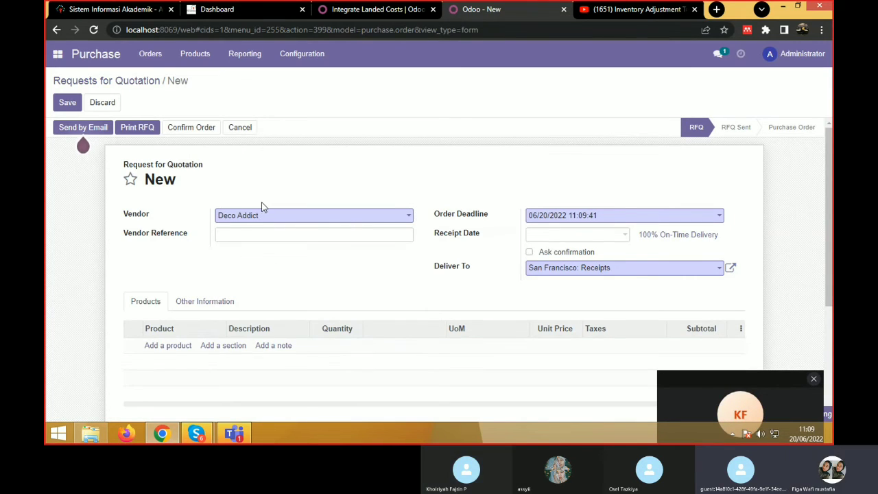
text(2)
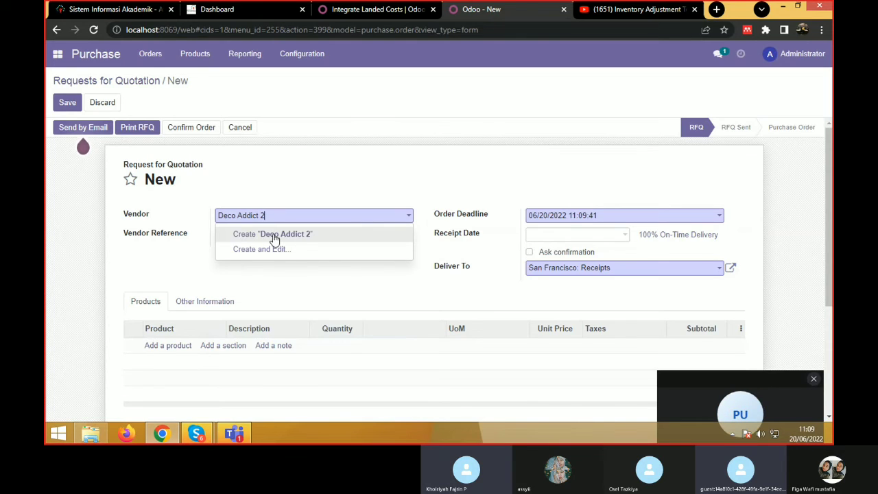
click(251, 234)
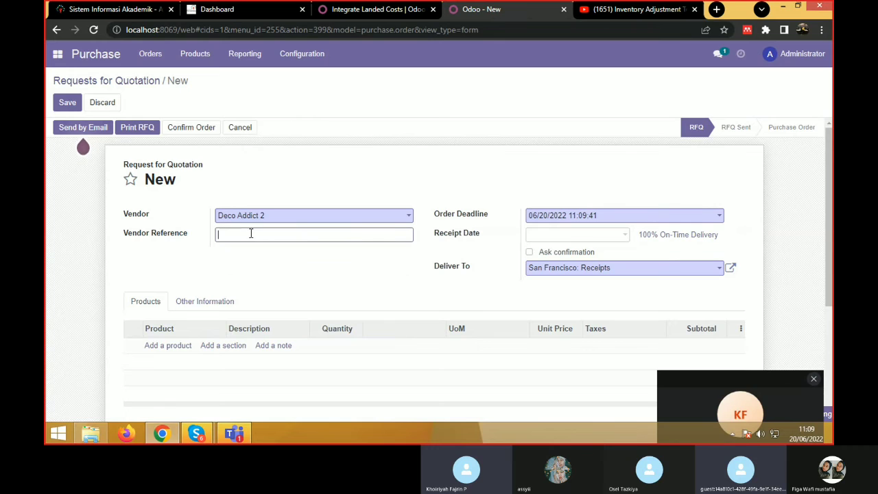
scroll(273, 230, down, 2)
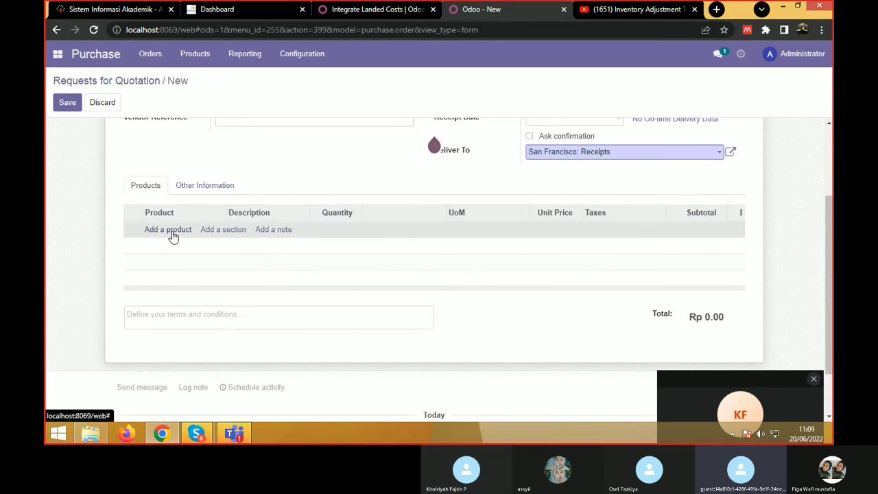
Add a product line to the request for quotation and create desk with screen 2 as its new product.
click(172, 234)
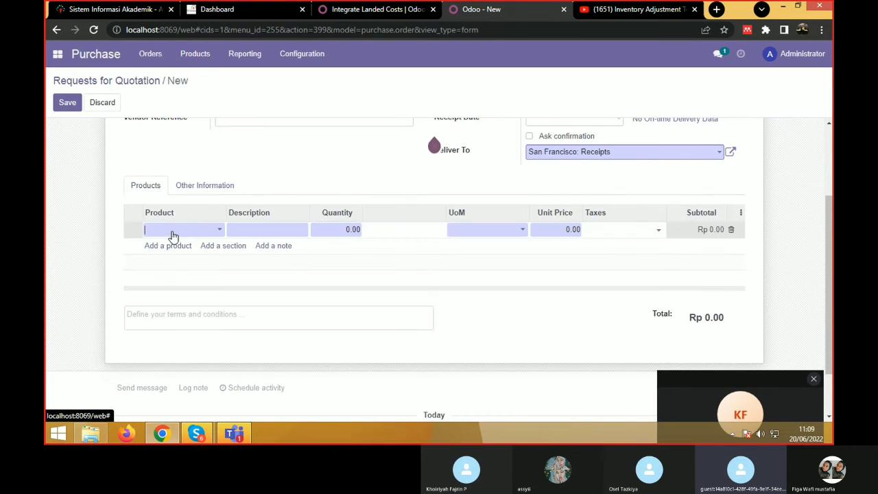
click(213, 232)
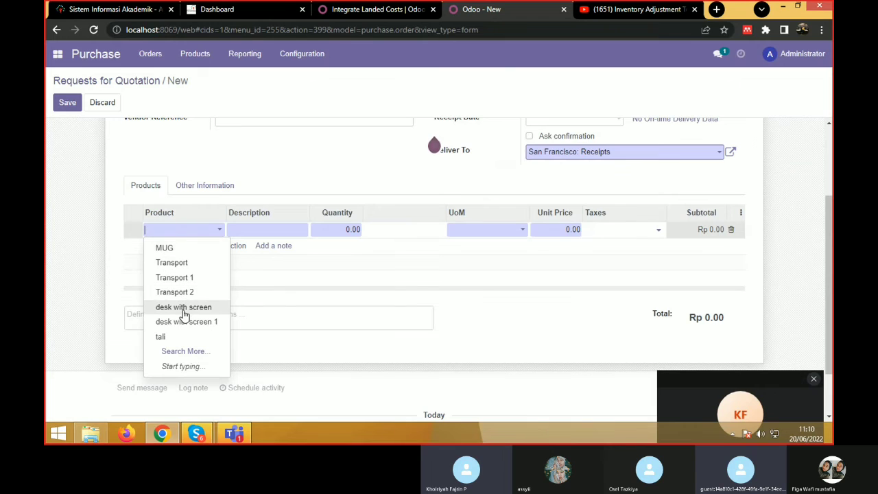
click(184, 308)
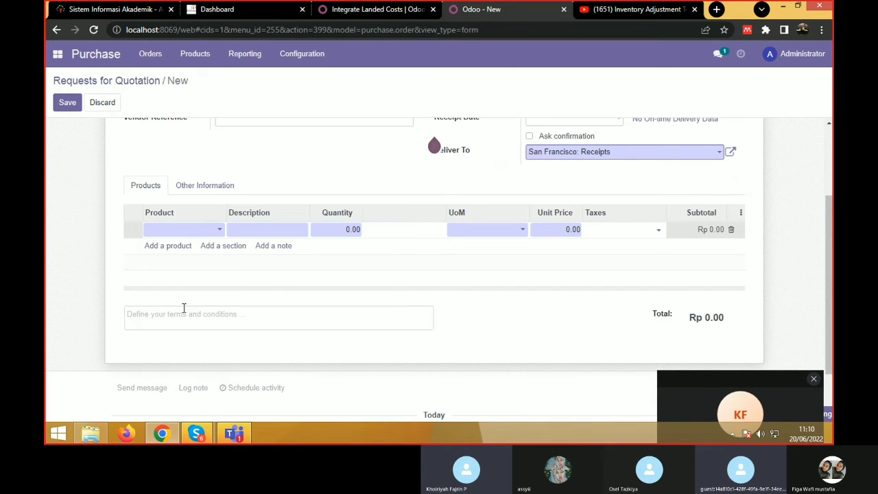
click(210, 232)
text(32)
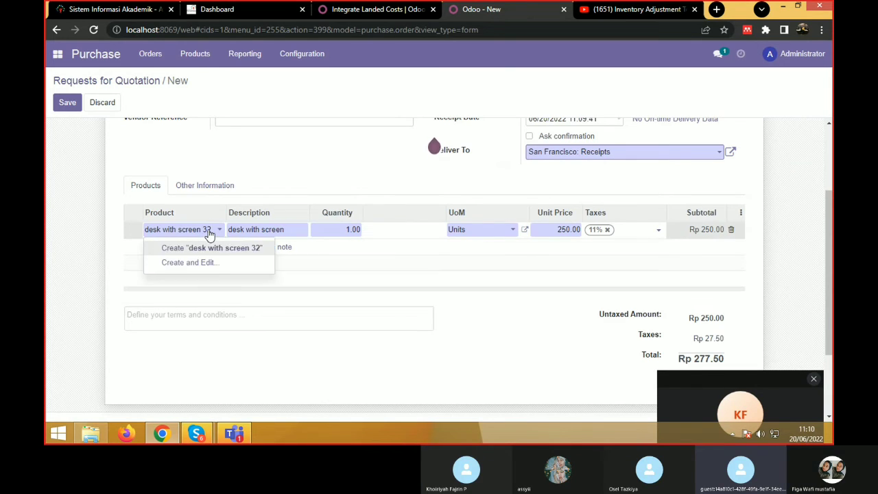
key(BackSpace)
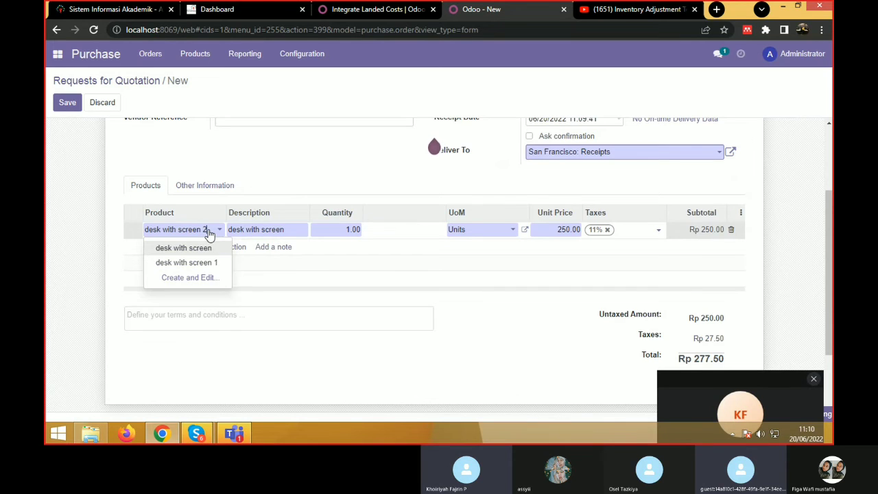
text(2)
click(360, 231)
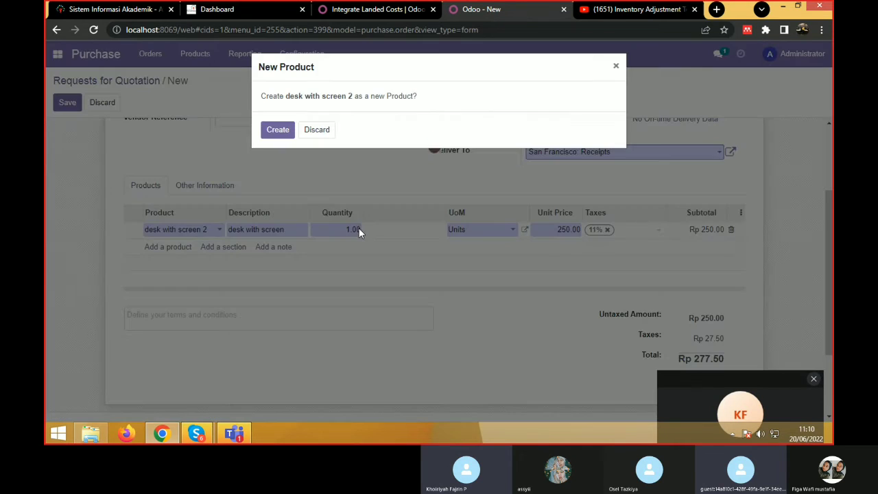
click(278, 131)
click(204, 232)
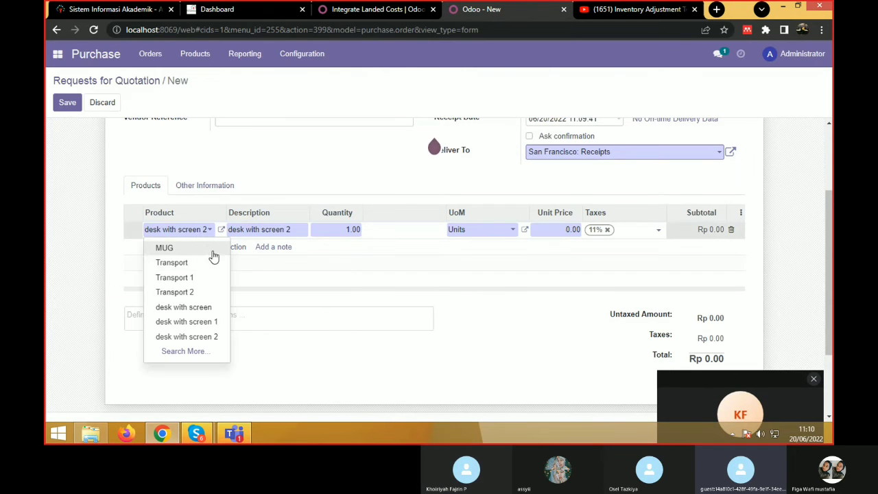
Set the desk with screen 2 line to quantity 3 and unit price 250, and save the request for quotation.
click(351, 228)
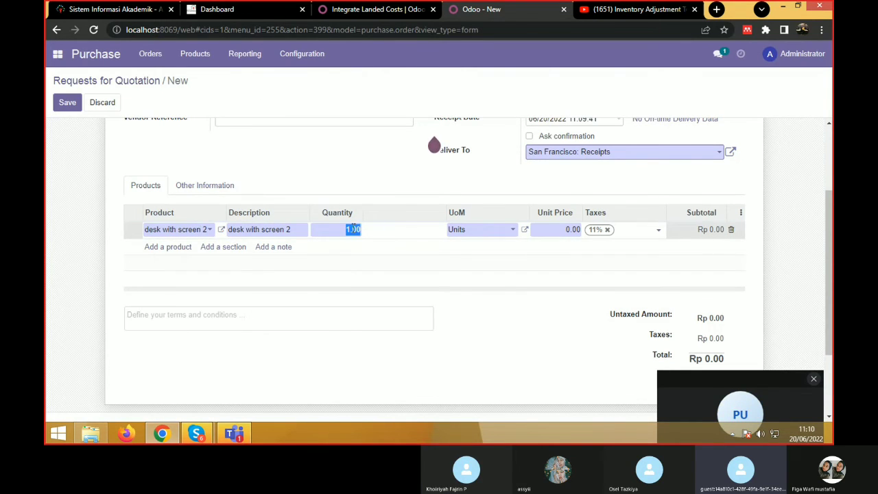
text(3.000)
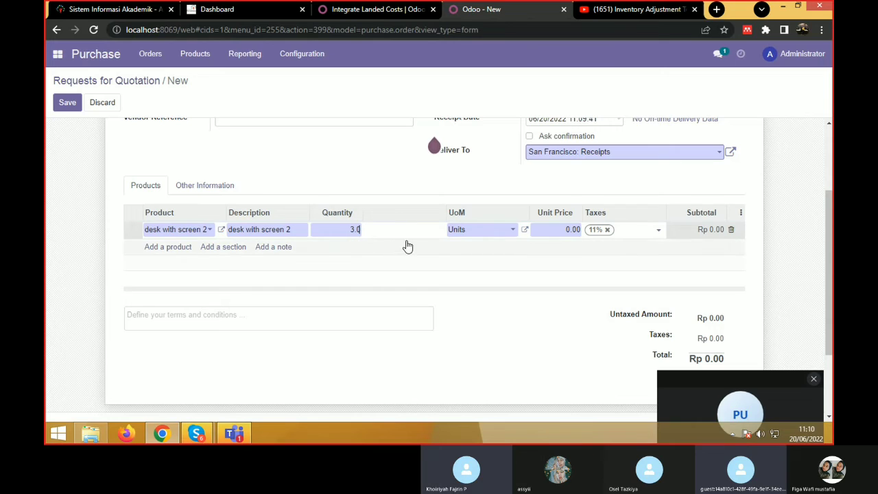
click(573, 227)
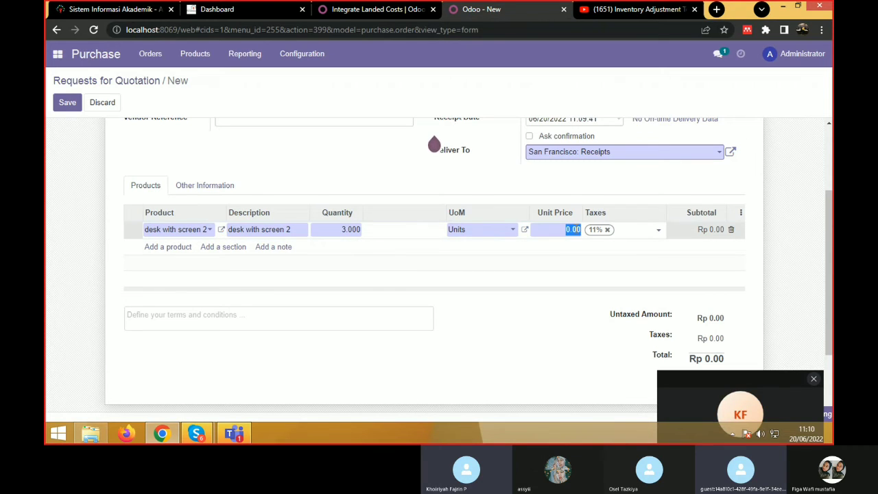
key(BackSpace)
click(585, 182)
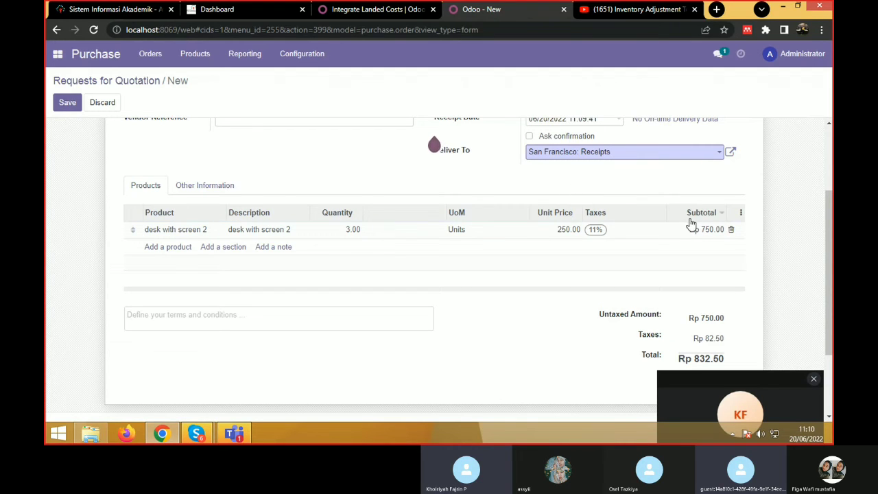
scroll(707, 206, down, 3)
scroll(505, 229, up, 5)
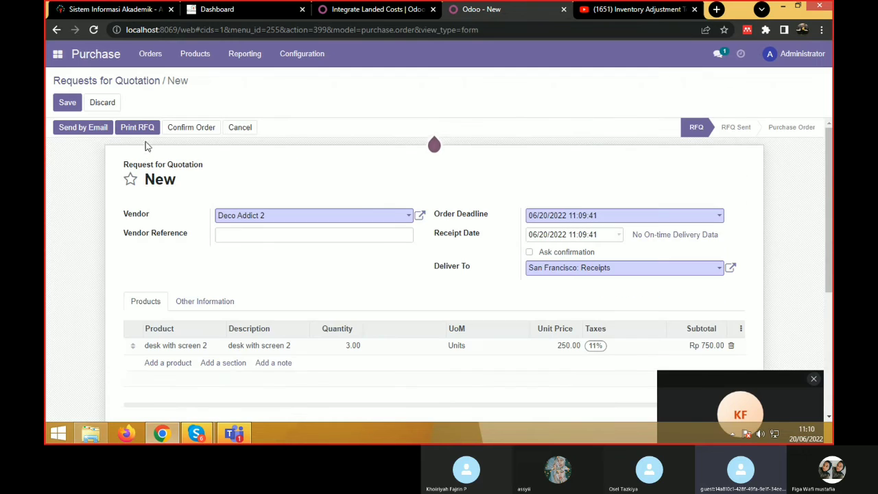
click(67, 105)
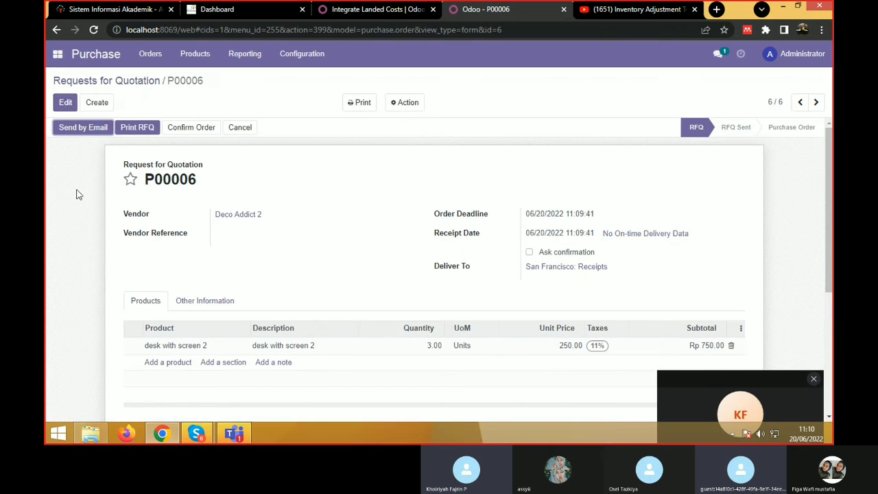
Confirm the purchase order and validate its receipt as an immediate transfer of all quantities.
click(195, 129)
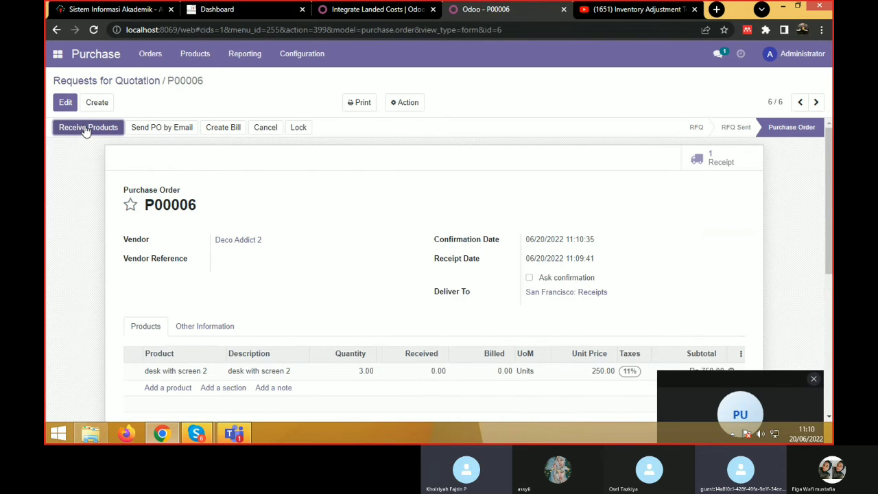
click(84, 131)
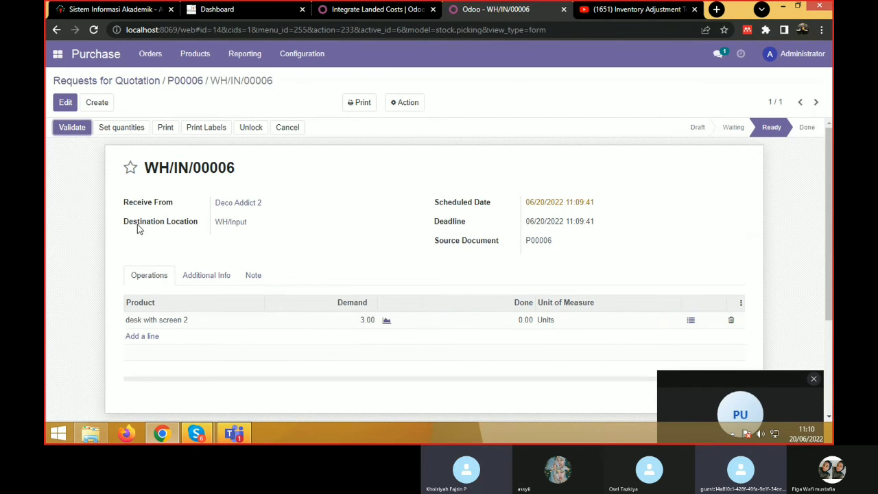
click(73, 128)
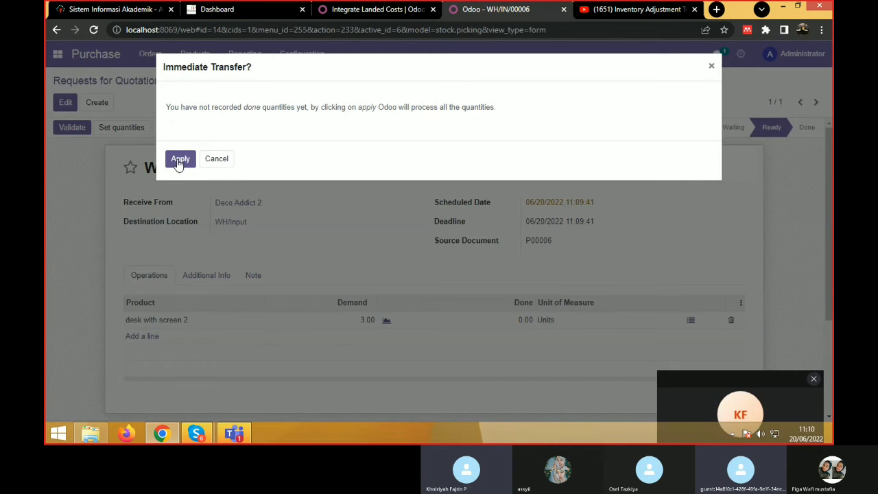
click(180, 159)
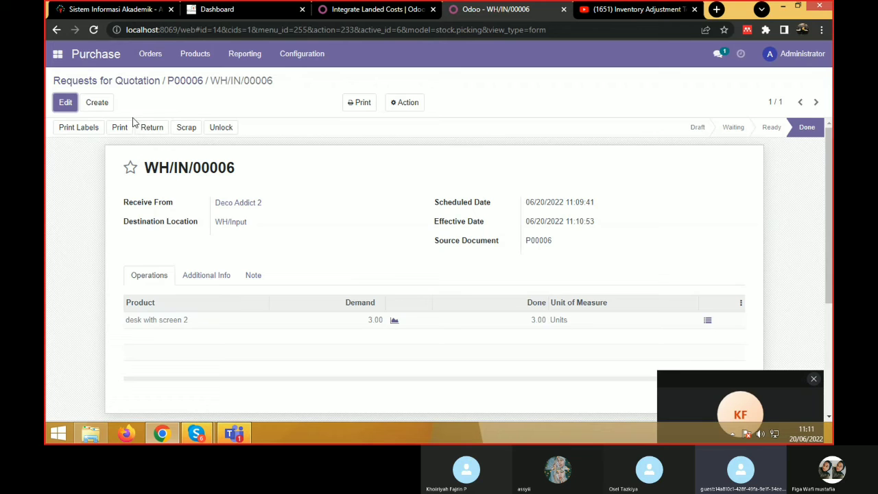
click(131, 167)
scroll(146, 210, down, 1)
scroll(196, 261, down, 3)
scroll(198, 257, up, 4)
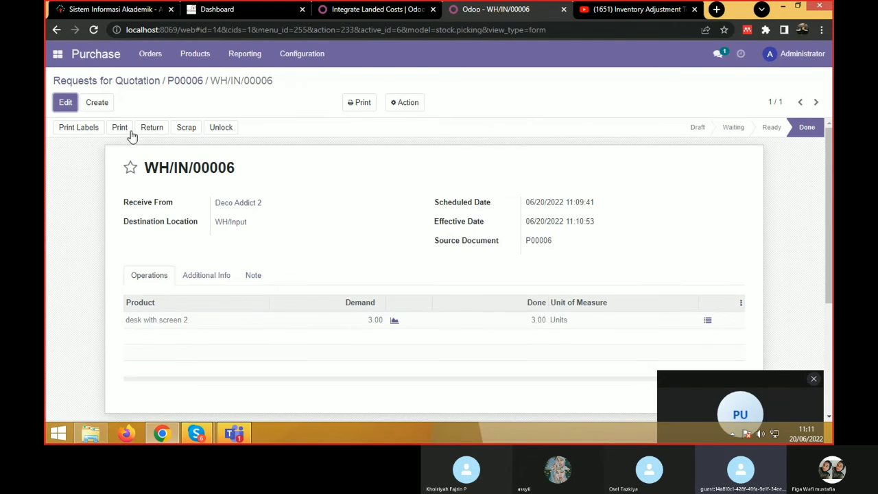
Reopen the Deco Addict 2 purchase order from the Purchase list and create its vendor bill.
click(57, 58)
click(66, 122)
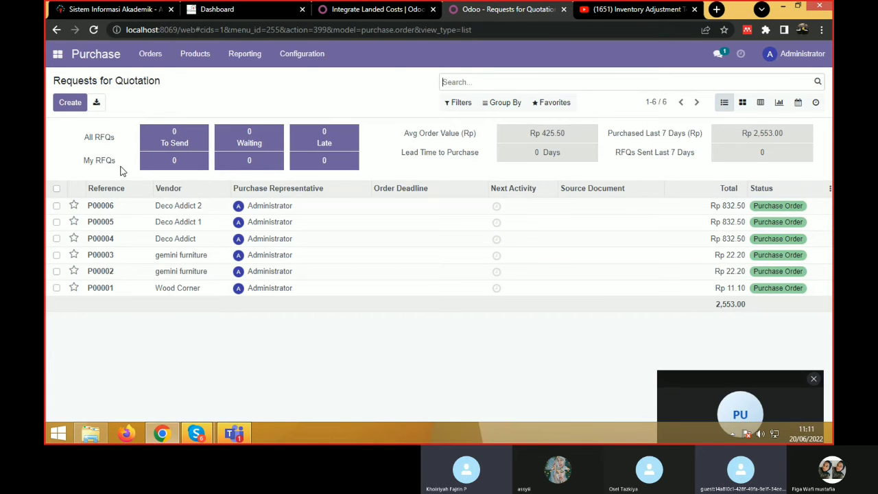
double_click(163, 208)
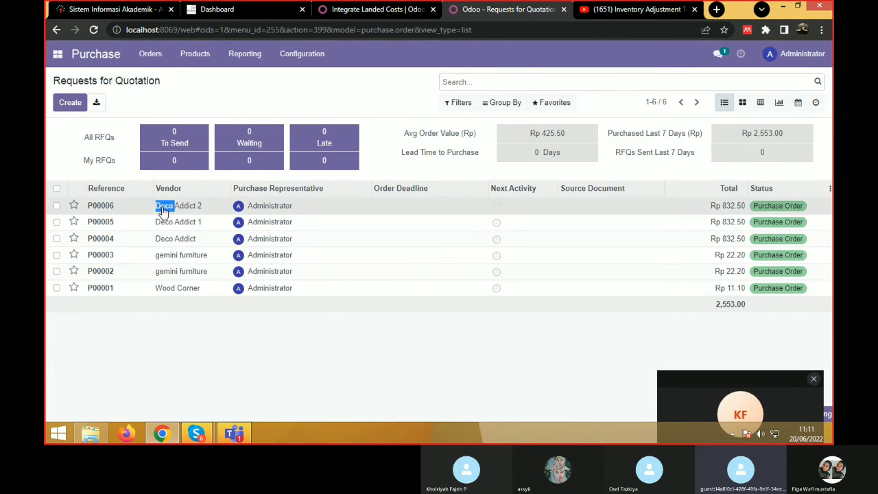
click(175, 208)
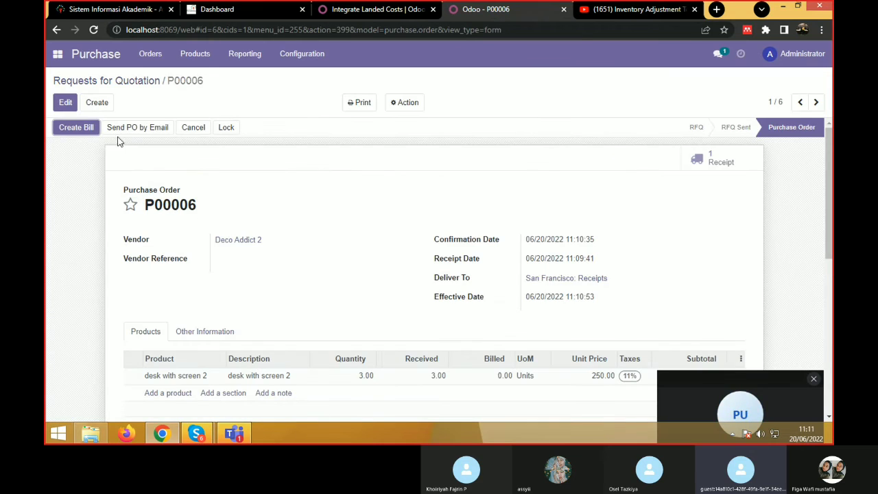
click(84, 130)
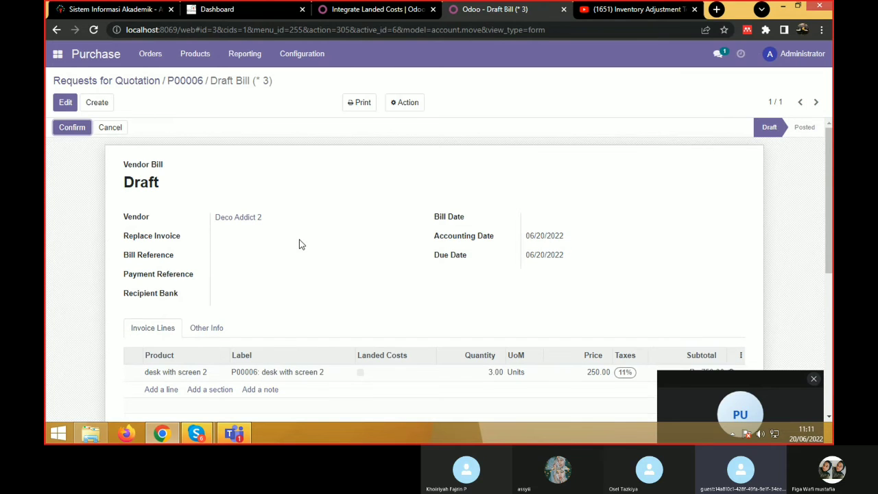
scroll(298, 241, down, 2)
scroll(284, 228, up, 2)
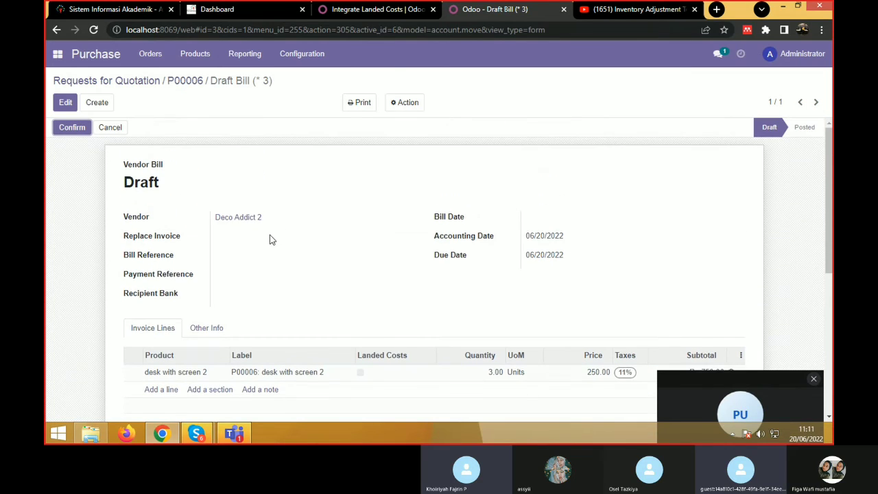
Add an invoice line for transport 2 with a price of 150 to the draft vendor bill.
click(168, 389)
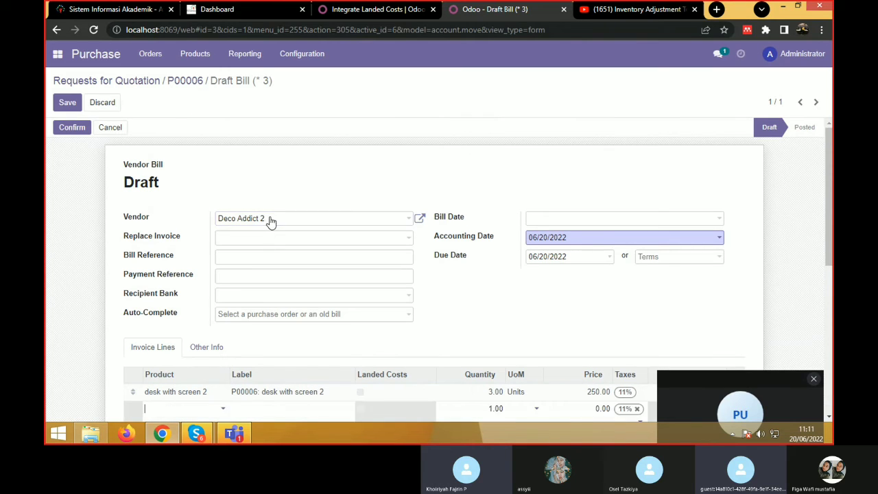
scroll(333, 249, up, 1)
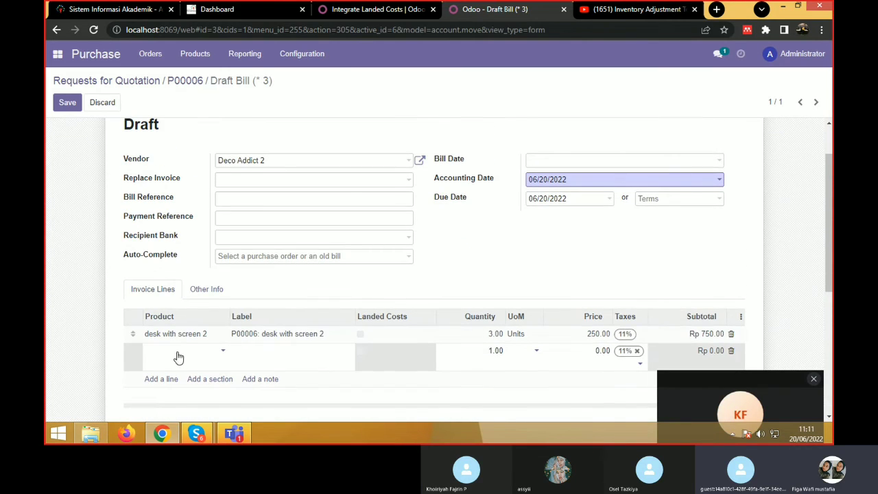
text(trans)
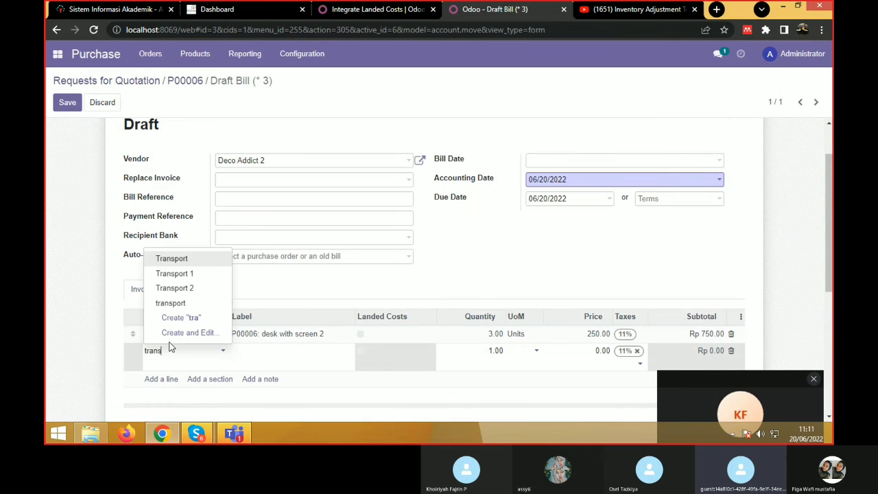
text(port 2)
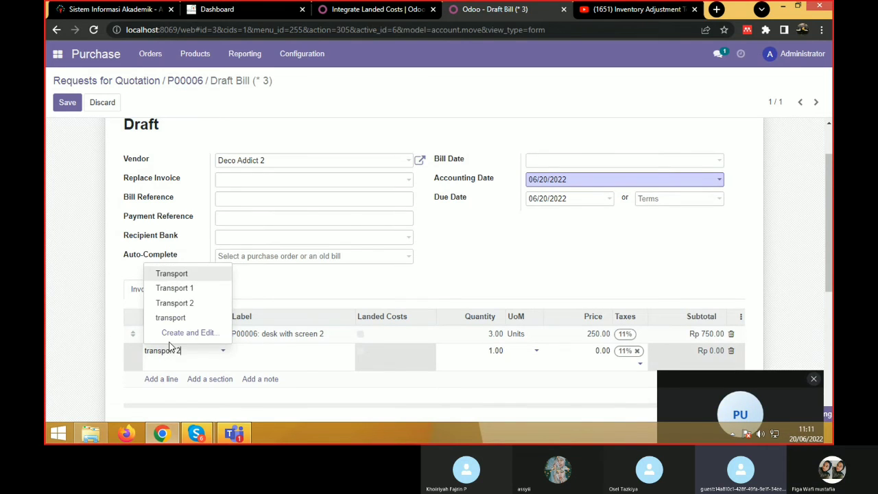
click(205, 383)
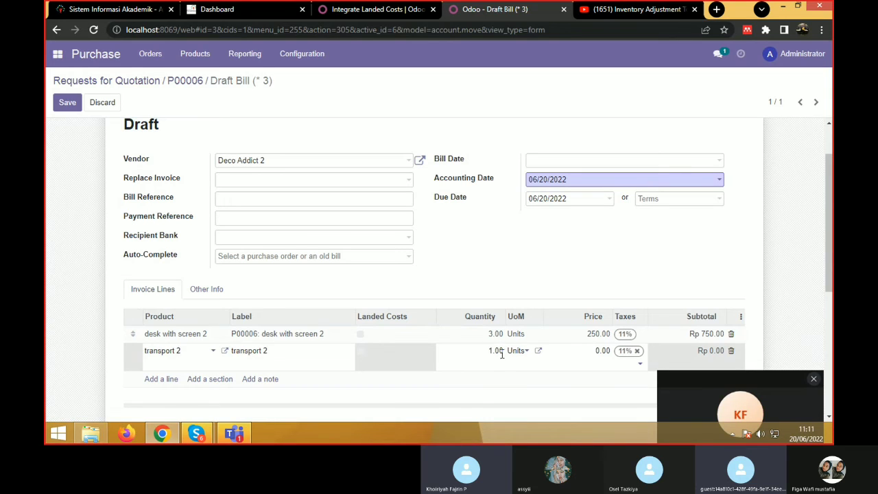
click(604, 352)
text(150)
click(619, 269)
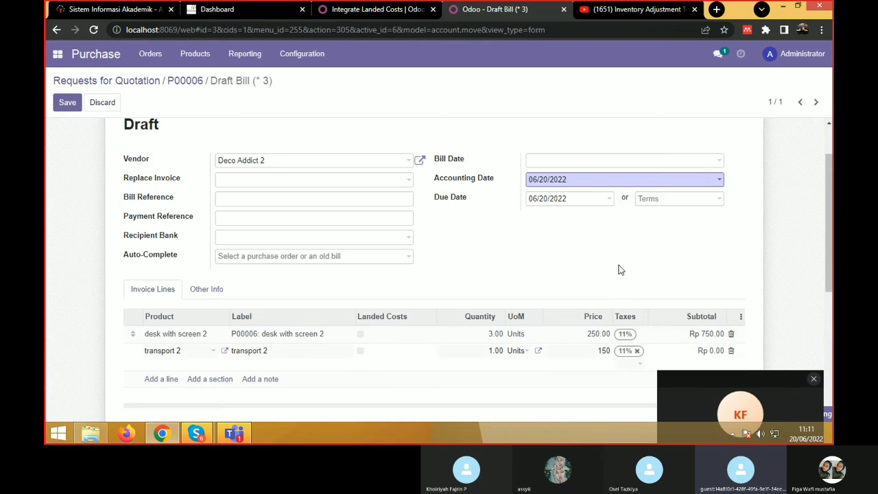
scroll(619, 270, down, 5)
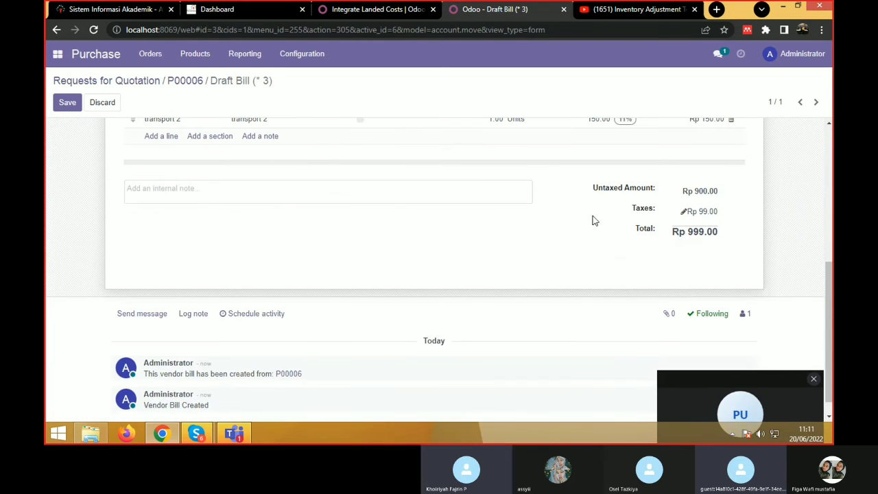
scroll(623, 210, up, 5)
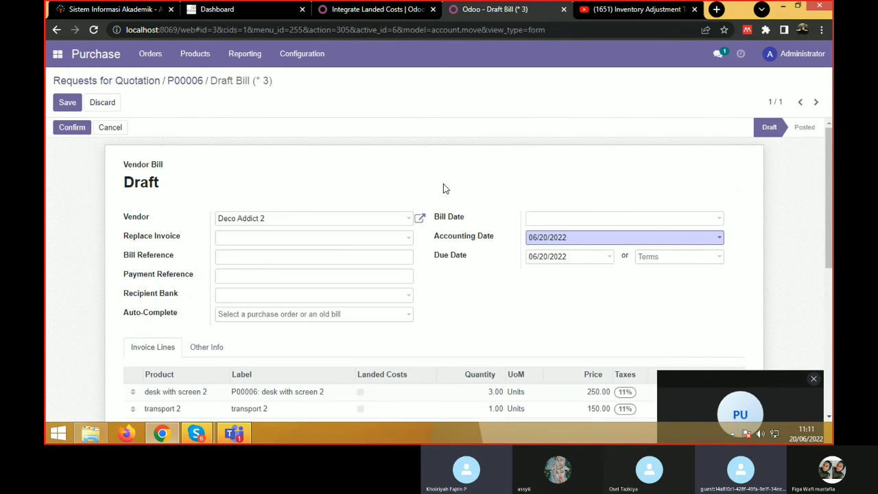
Set the bill date to 06/20/2022 and save the draft vendor bill.
click(547, 220)
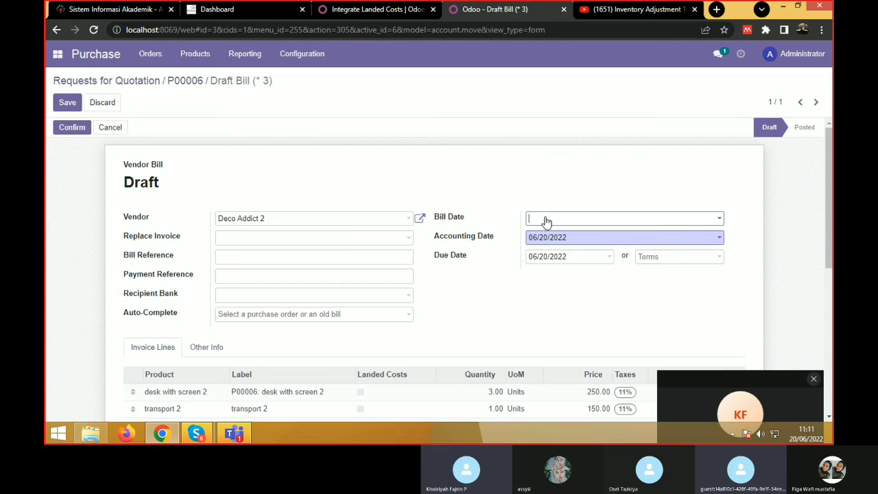
click(576, 345)
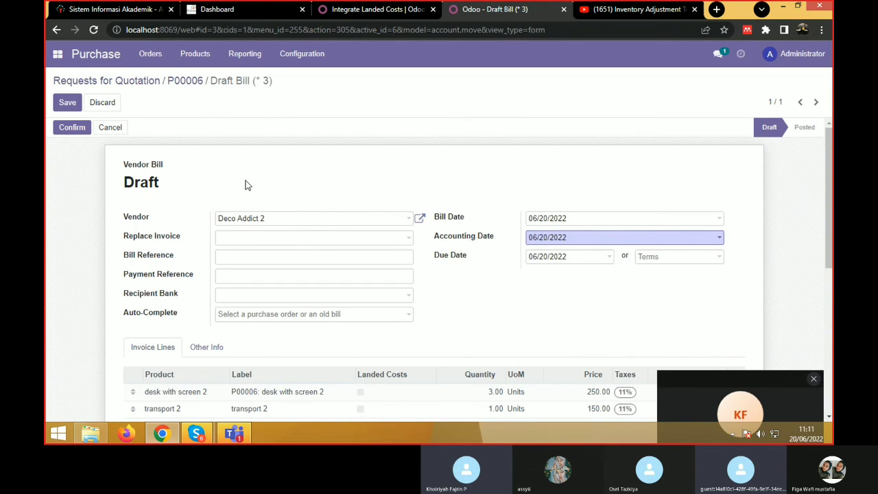
scroll(245, 180, down, 2)
scroll(108, 123, up, 2)
click(67, 103)
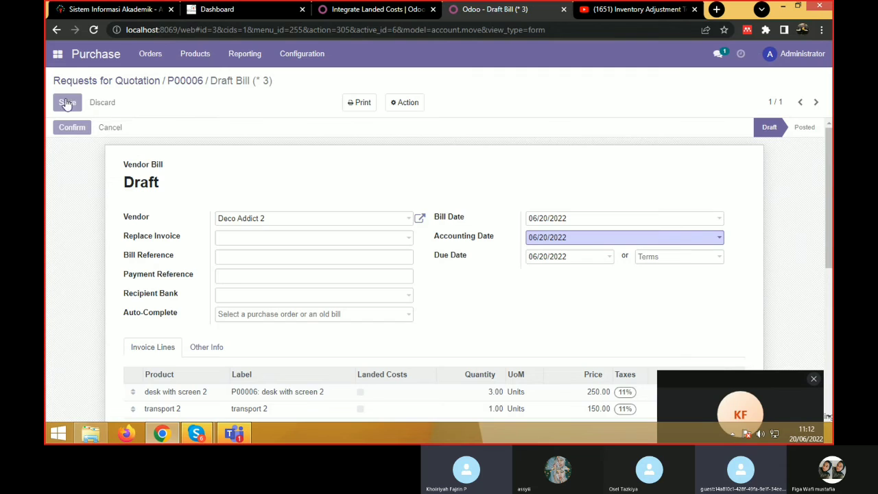
scroll(66, 130, down, 1)
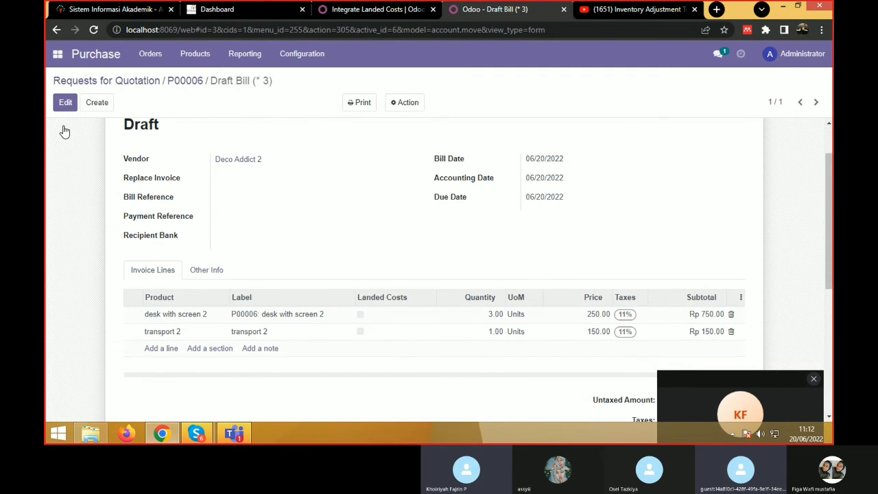
Confirm the draft vendor bill so it is posted, and review its desk with screen 2 and transport 2 lines.
scroll(64, 131, up, 1)
click(66, 127)
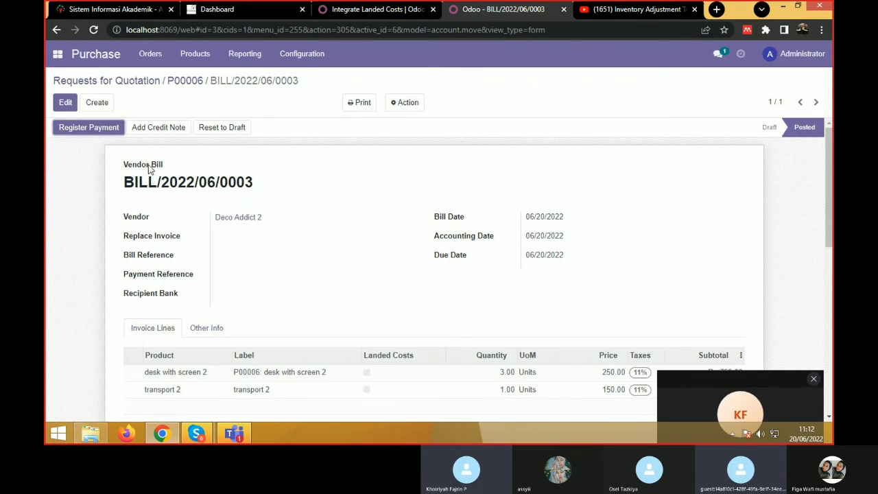
scroll(148, 165, down, 2)
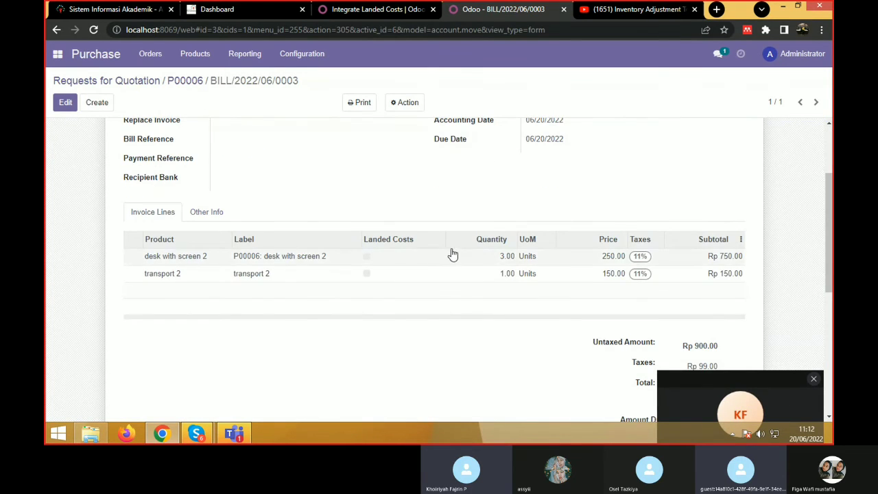
scroll(439, 266, up, 2)
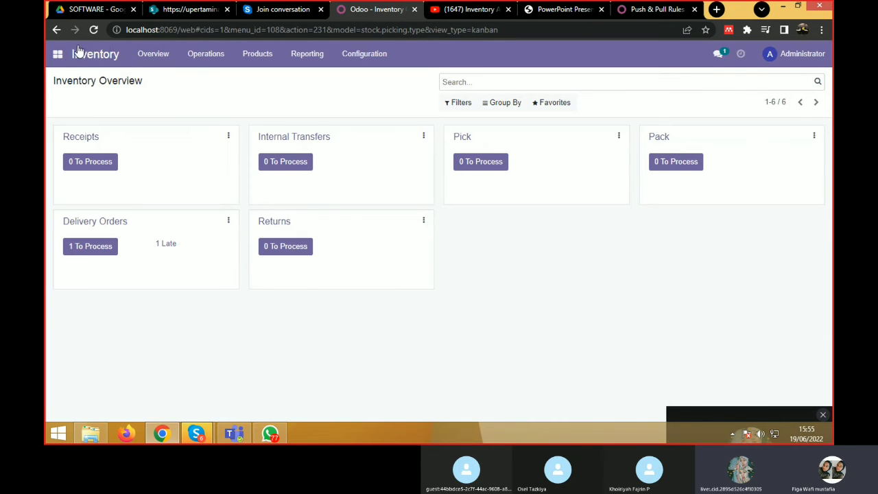
Enable Multi-Step Routes alongside Storage Locations in the Inventory settings and save them.
click(361, 62)
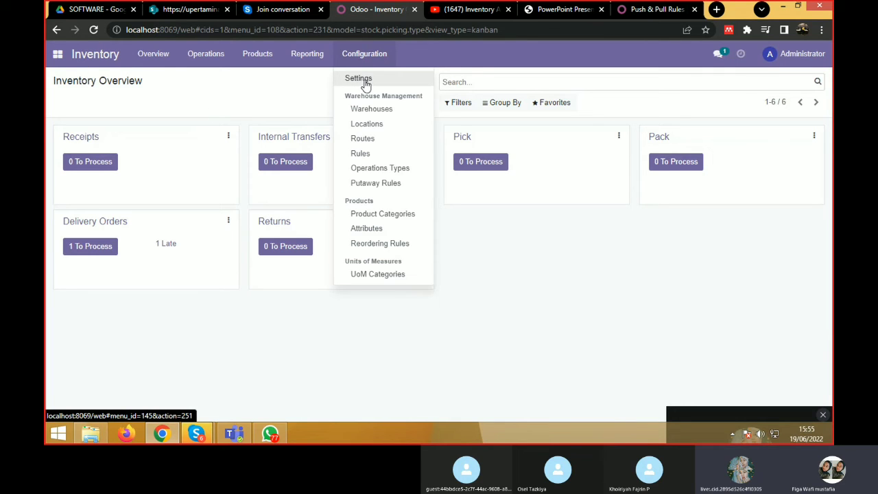
click(365, 83)
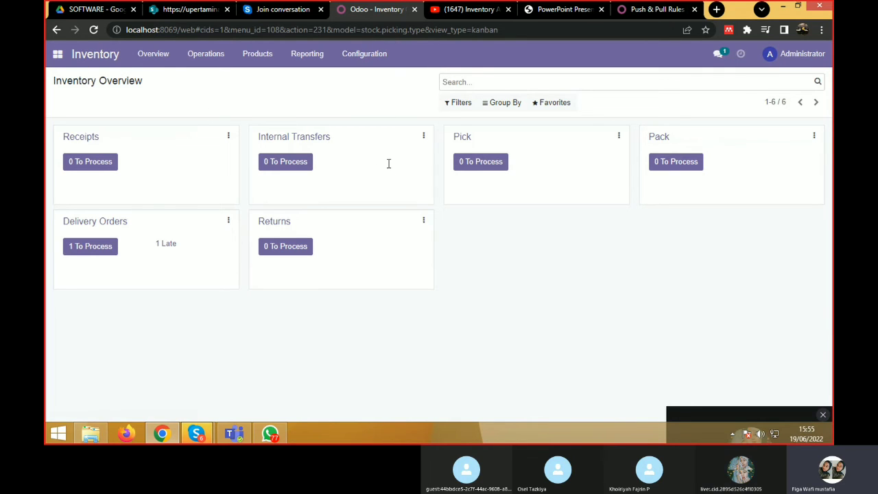
scroll(402, 205, down, 10)
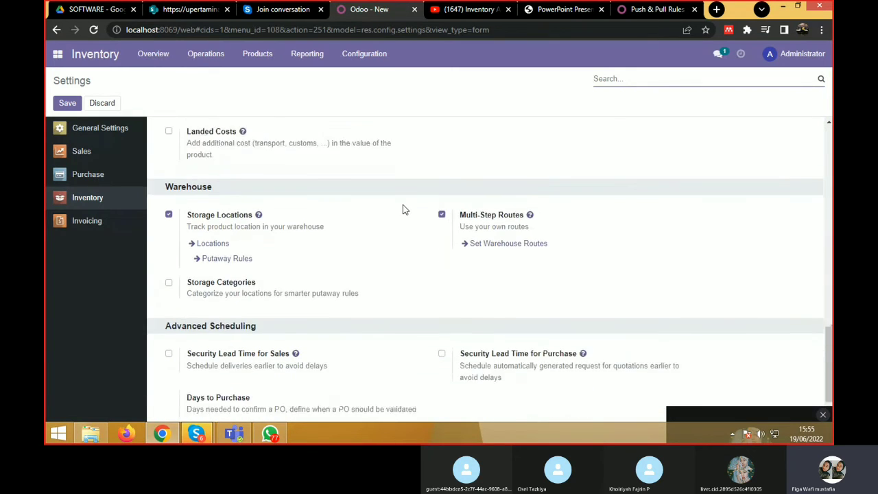
scroll(403, 209, down, 1)
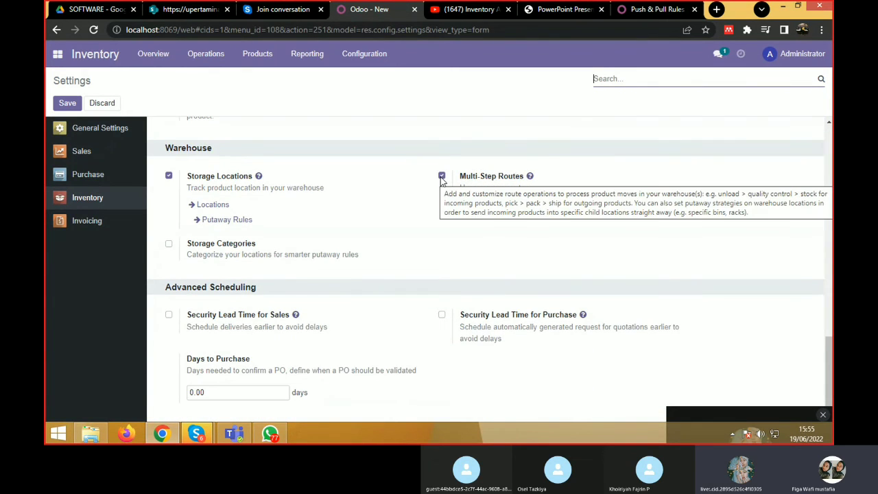
click(441, 176)
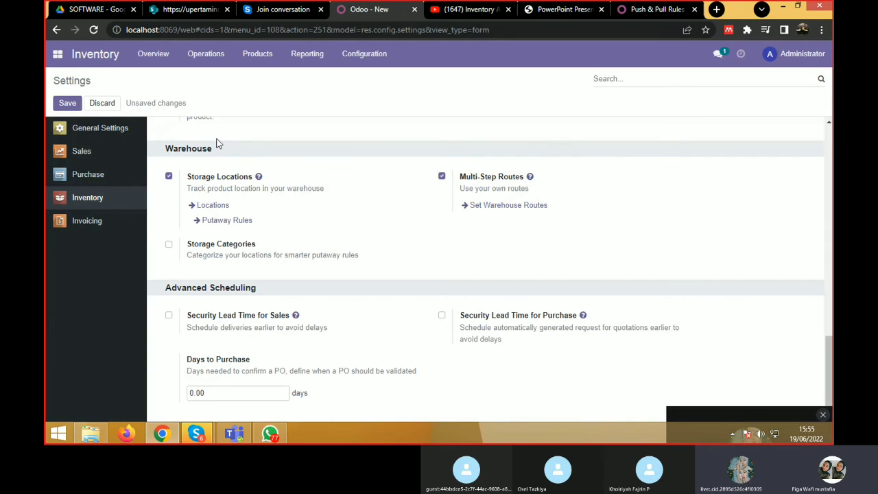
click(65, 107)
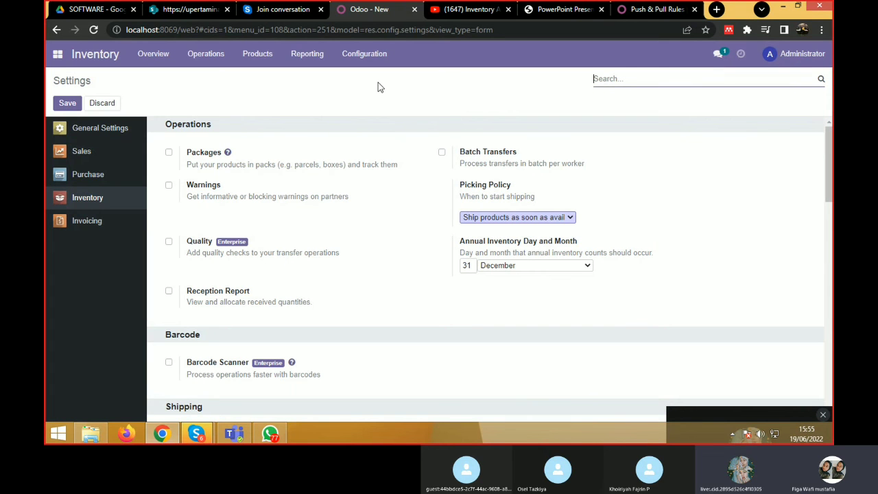
Set the San Francisco warehouse's incoming shipments to input, then quality and then stock (3 steps), and save the warehouse.
click(358, 57)
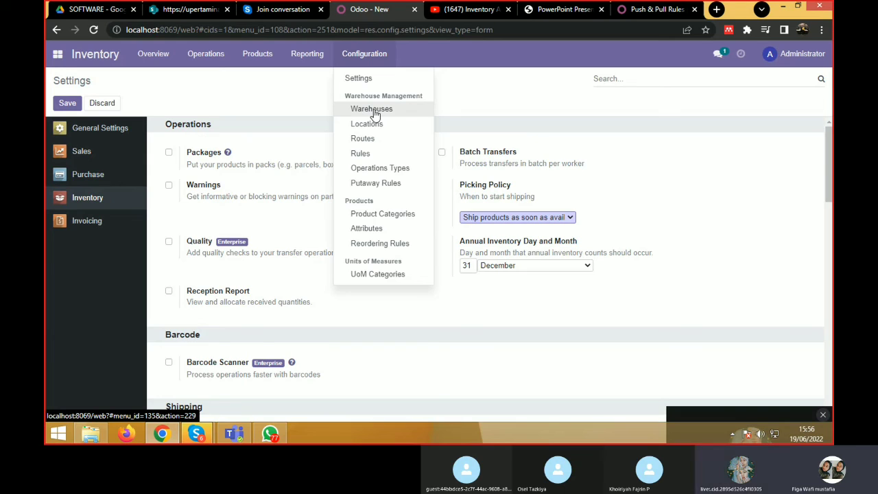
click(374, 109)
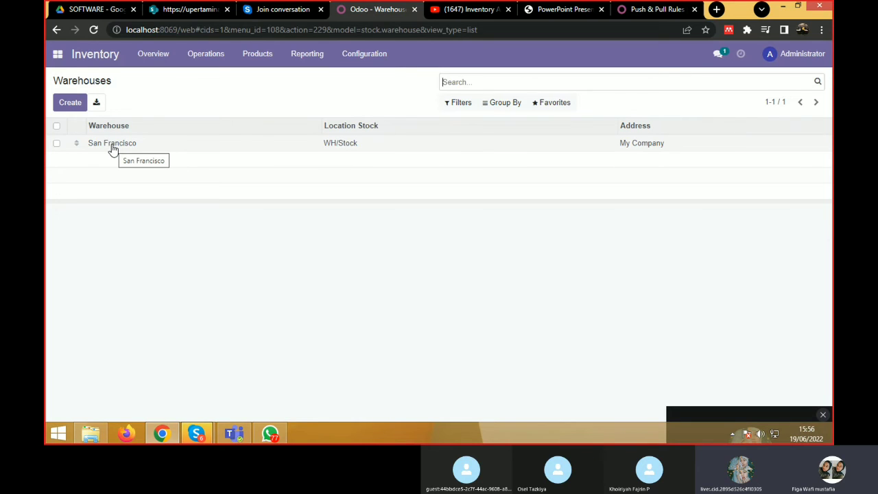
double_click(112, 149)
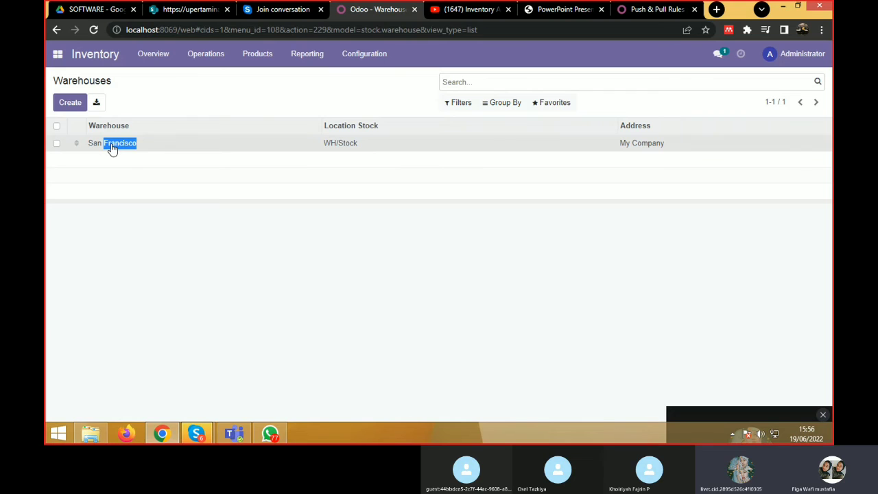
click(112, 147)
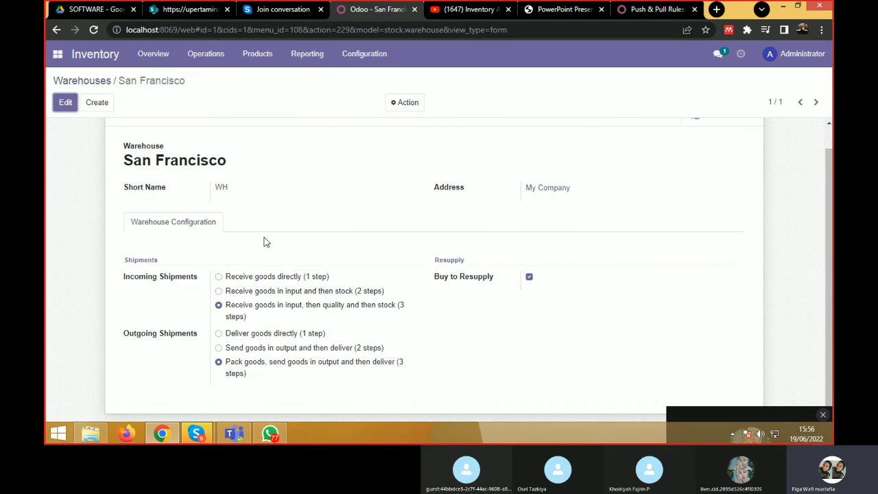
click(219, 307)
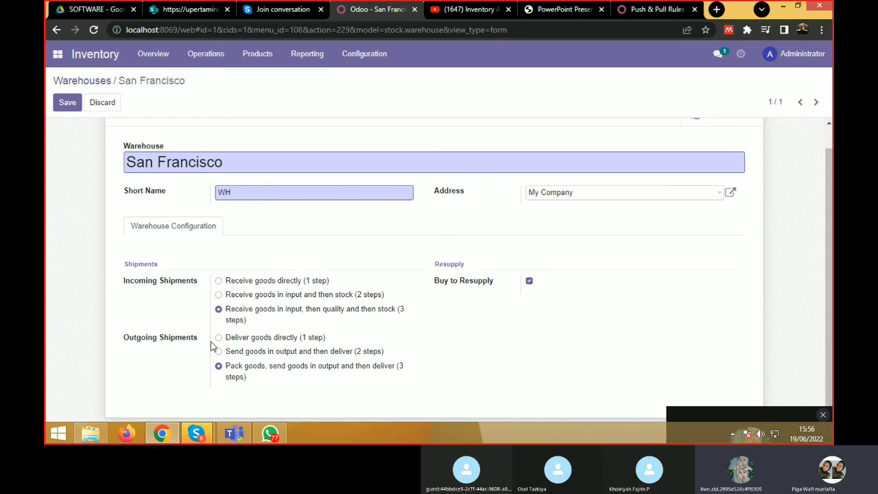
click(68, 104)
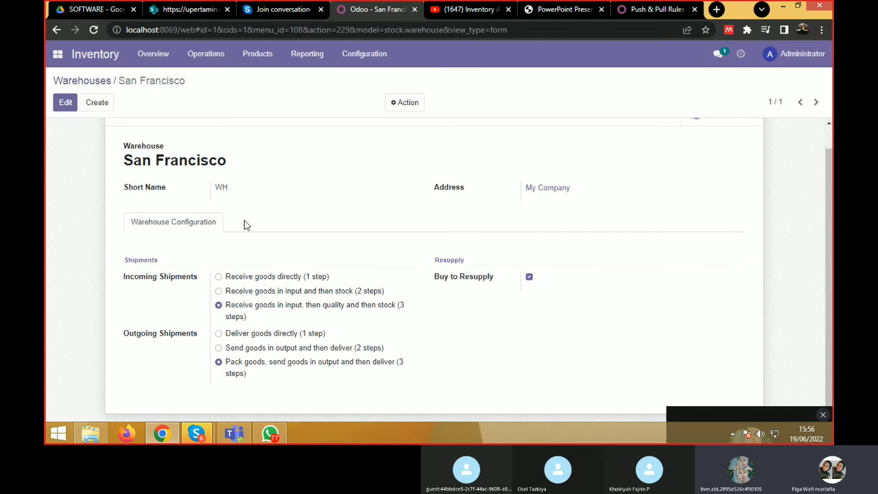
Open the MUG product and display its inventory routes.
click(260, 57)
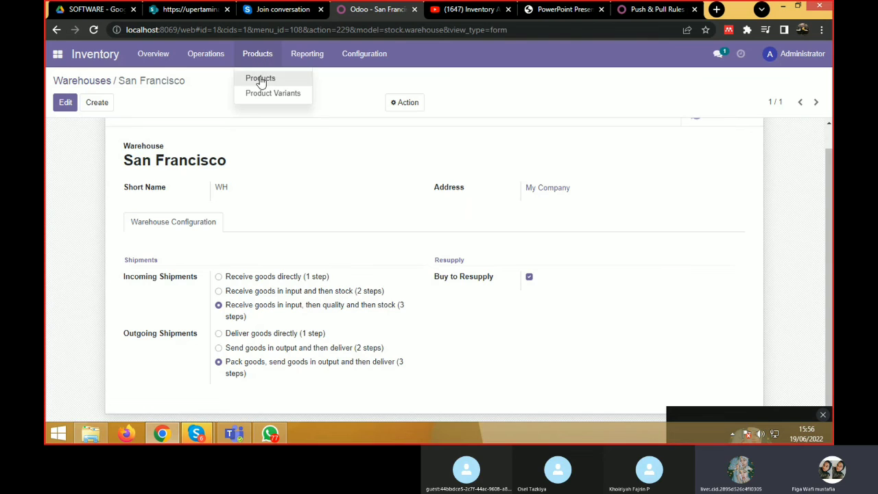
click(261, 79)
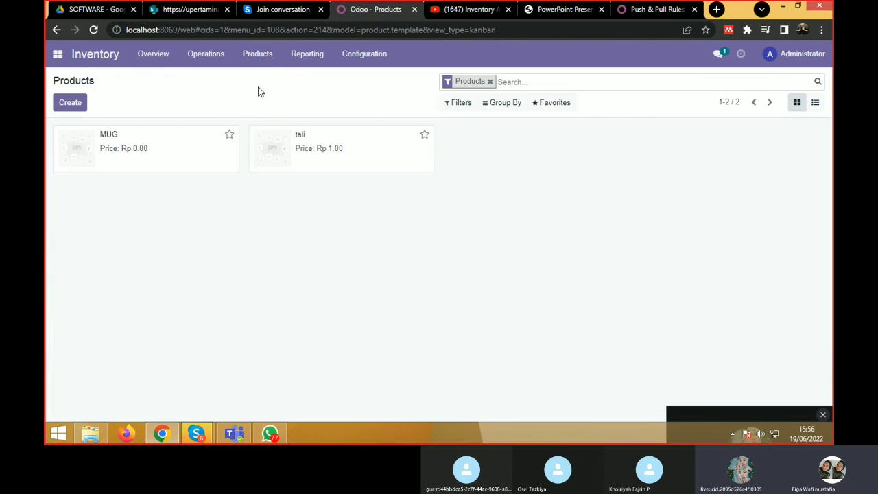
click(108, 144)
scroll(229, 257, down, 3)
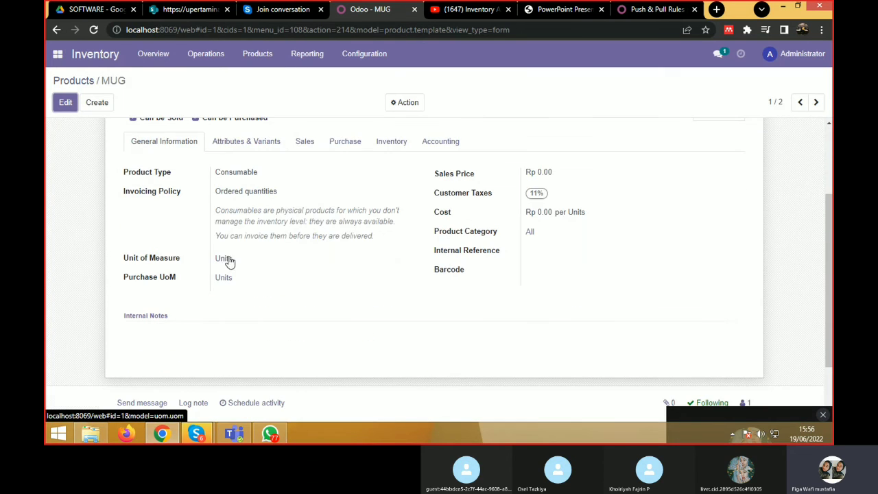
scroll(252, 272, up, 2)
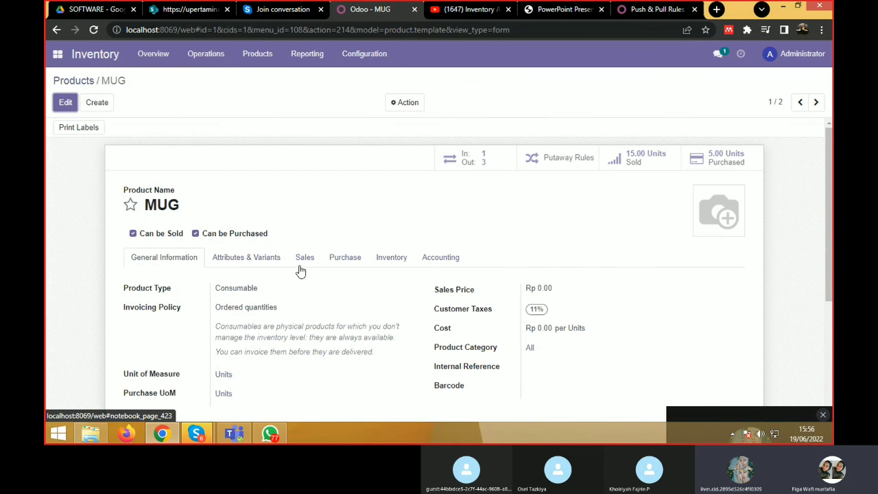
click(391, 257)
scroll(310, 294, down, 1)
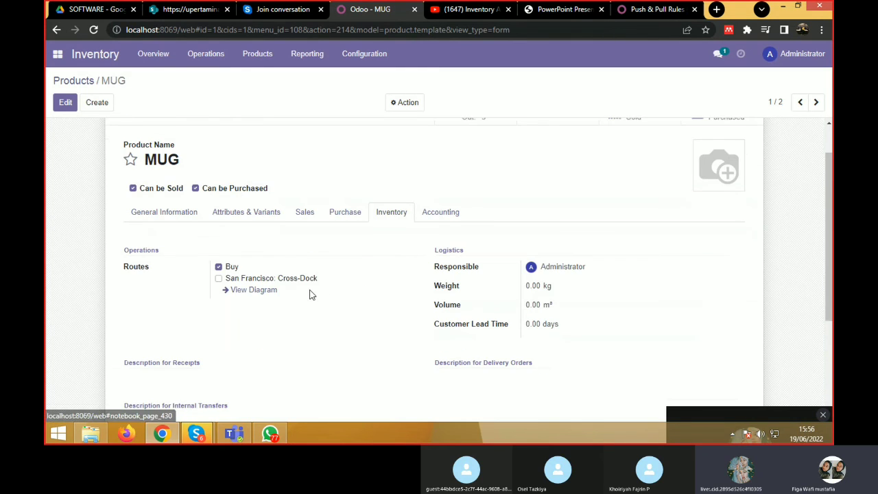
scroll(310, 294, down, 1)
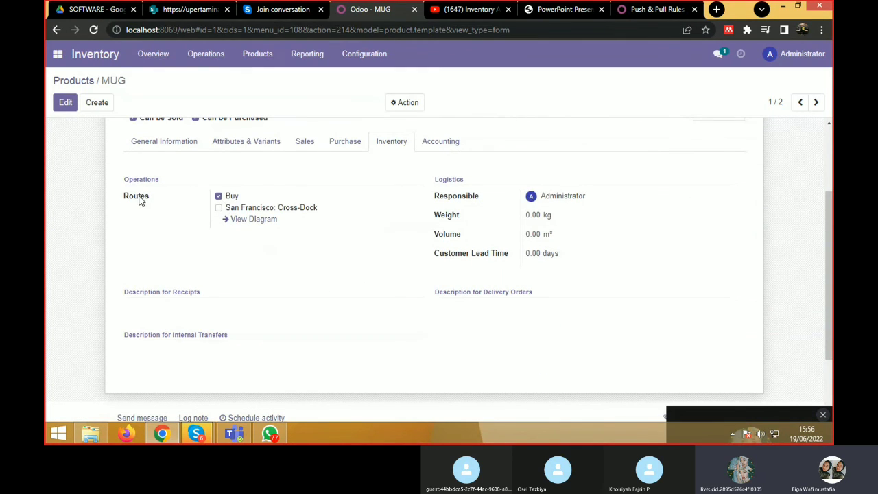
Edit the MUG product so its Buy route is enabled, and save the product.
key(alt+a)
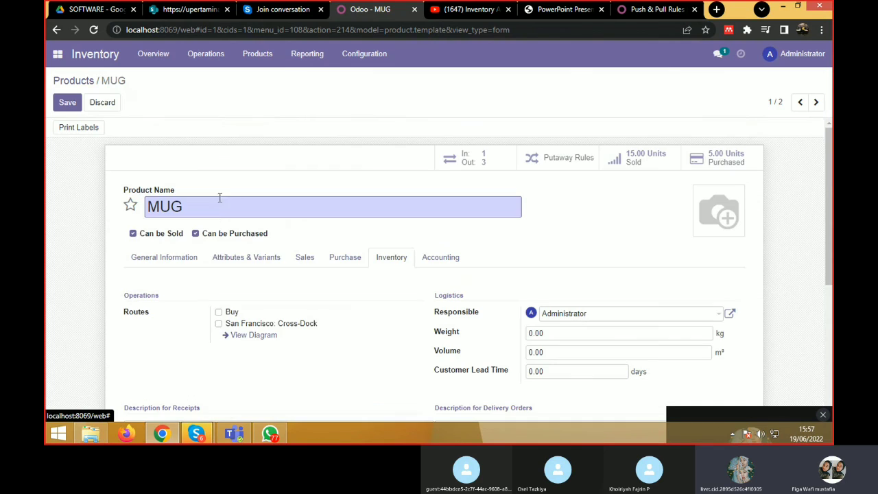
click(219, 312)
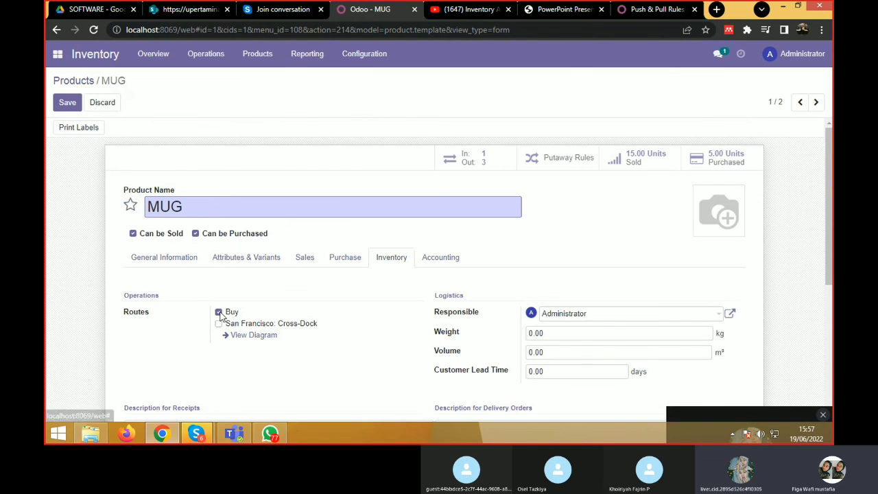
click(68, 104)
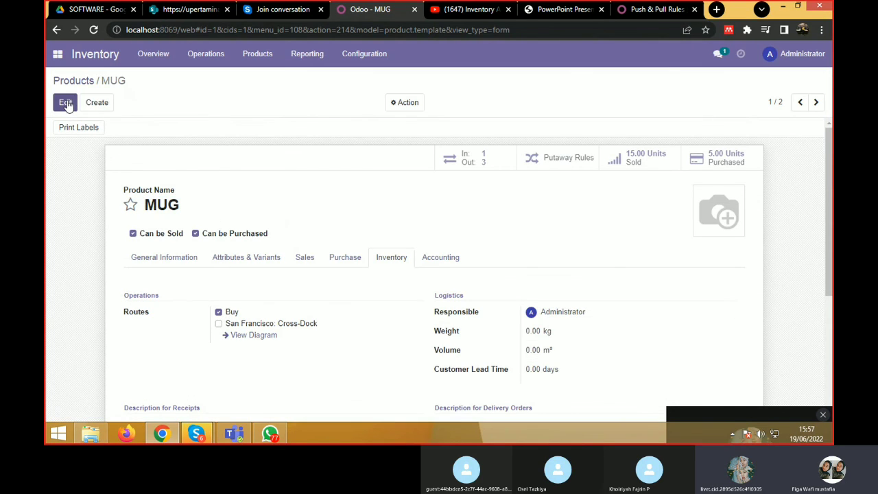
scroll(220, 287, down, 1)
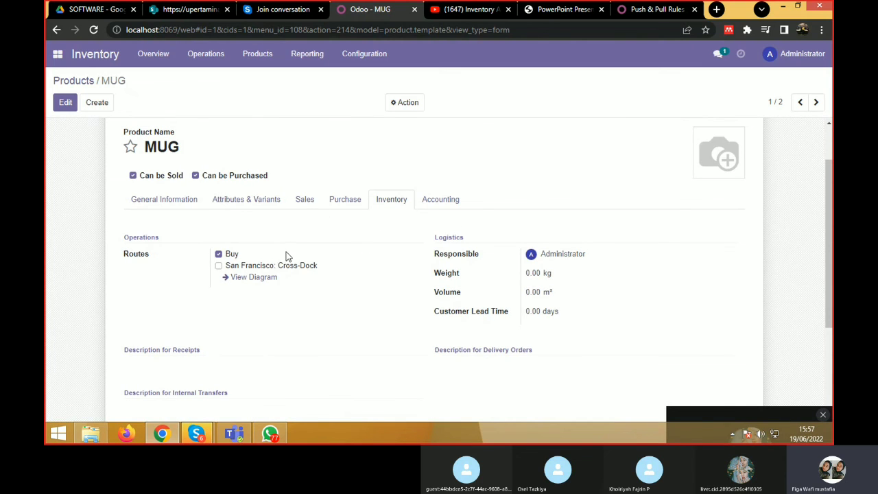
scroll(288, 256, down, 1)
scroll(294, 254, up, 1)
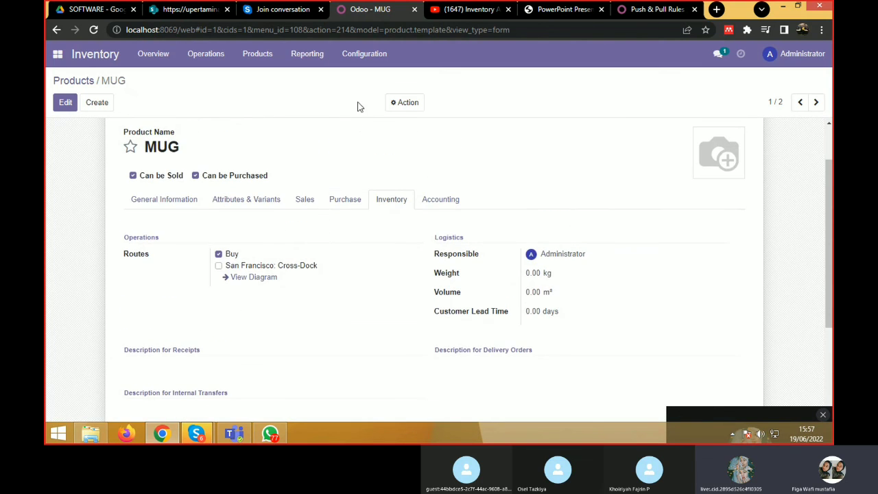
Open the San Francisco: Receive in 3 steps (input + quality + stock) route from the warehouse routes list.
click(364, 54)
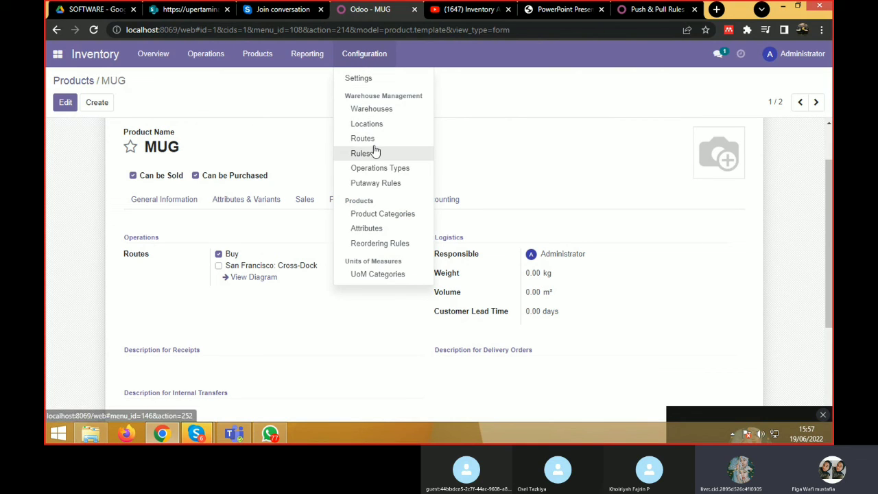
click(369, 140)
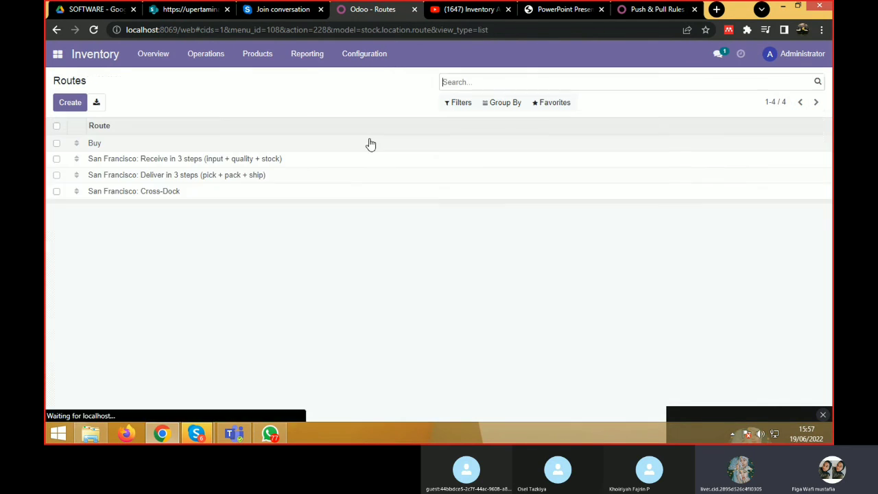
click(55, 159)
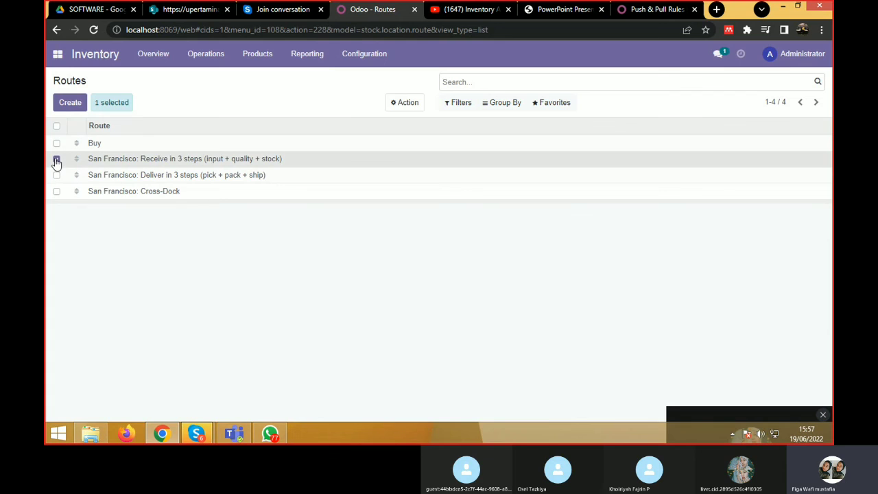
double_click(271, 161)
click(271, 161)
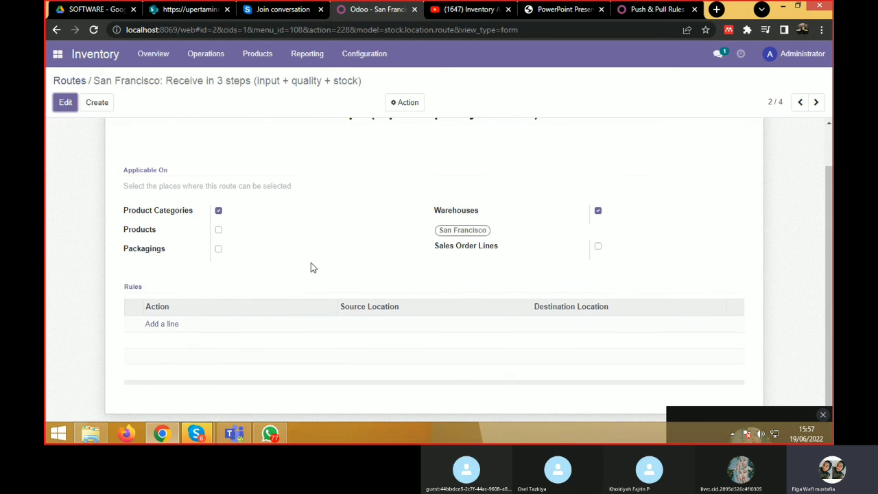
Add a new rule to the 3-step receiving route and name it WH:Input-->Quality Control.
click(152, 326)
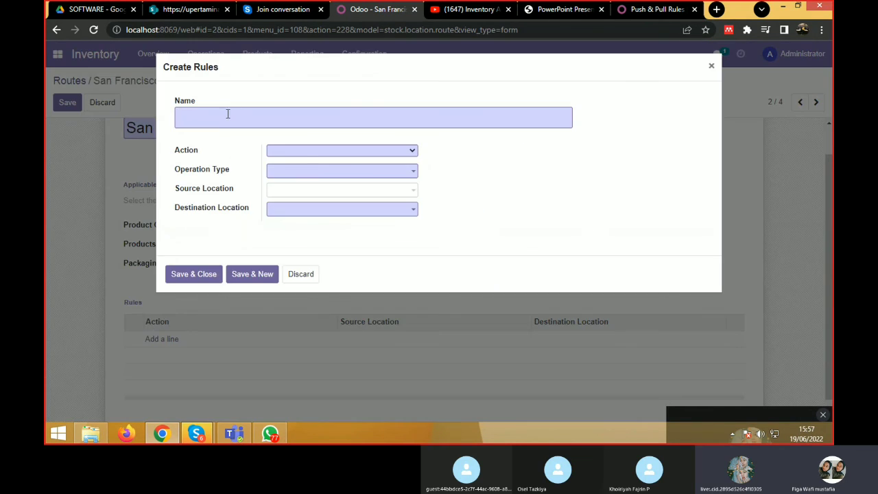
text(WH:Input+)
key(BackSpace)
text(-->Q)
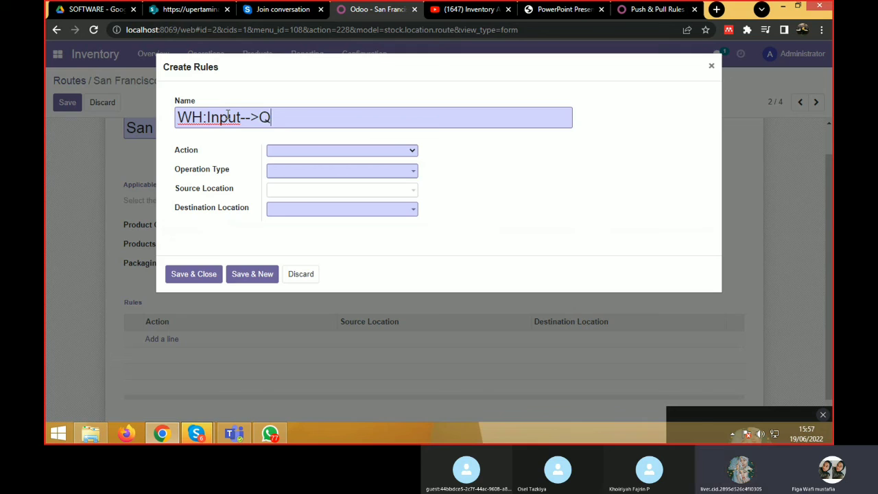
text(uality )
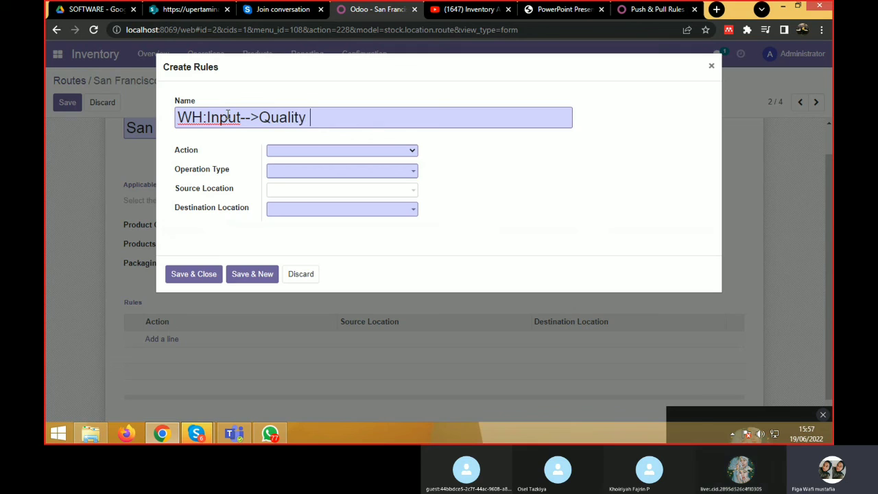
text(Control)
Set the rule's action to Pull & Push and its operation type to San Francisco: Internal Transfers.
click(411, 151)
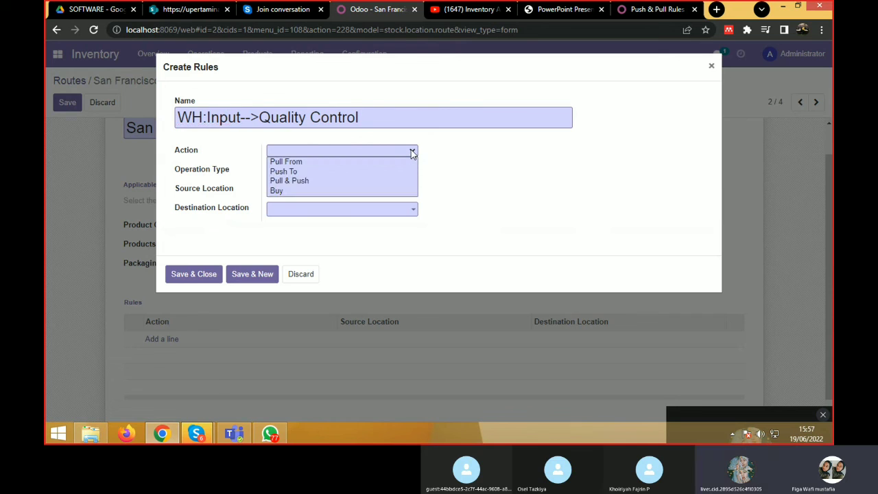
click(300, 180)
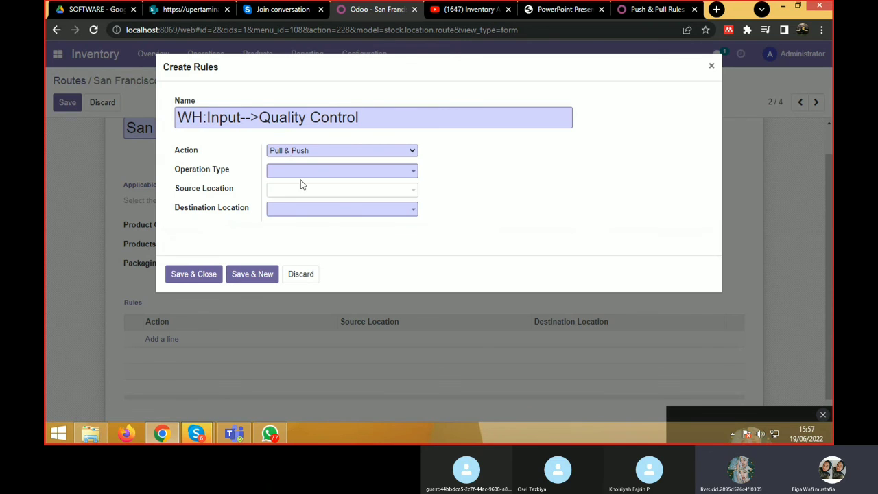
click(414, 173)
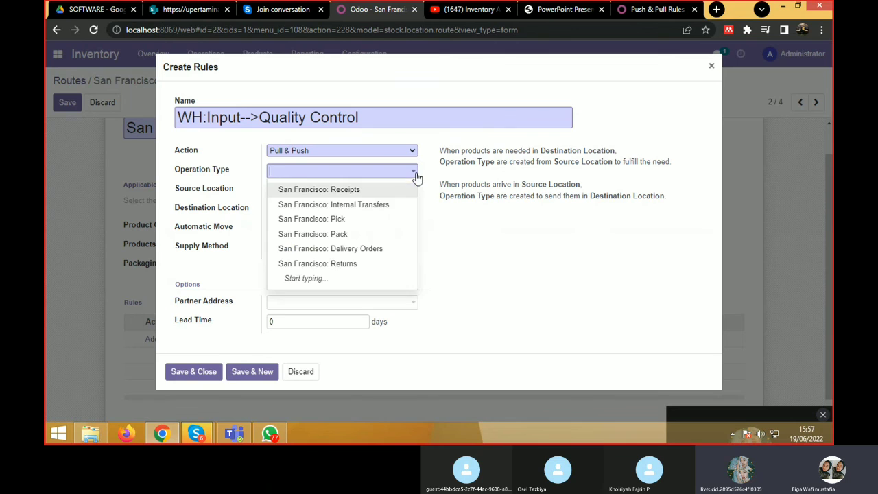
click(348, 205)
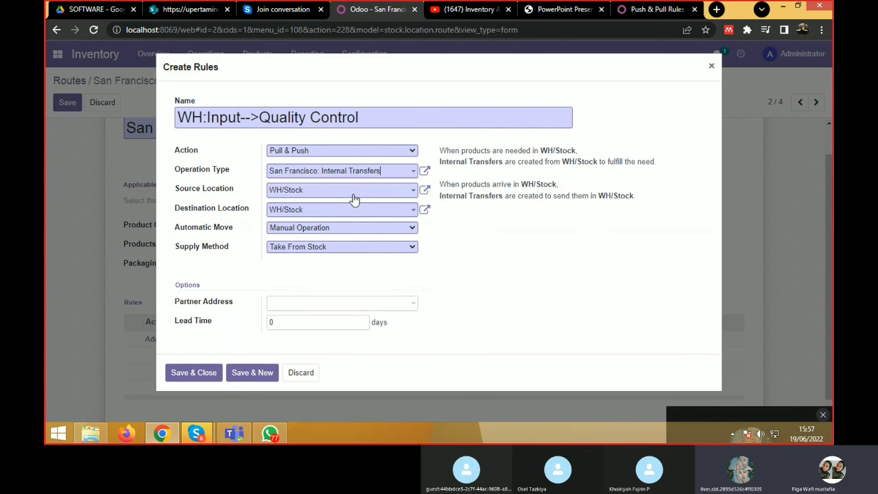
Set the rule's source location to WH/Input and its destination location to WH/Quality Control.
click(410, 194)
click(323, 314)
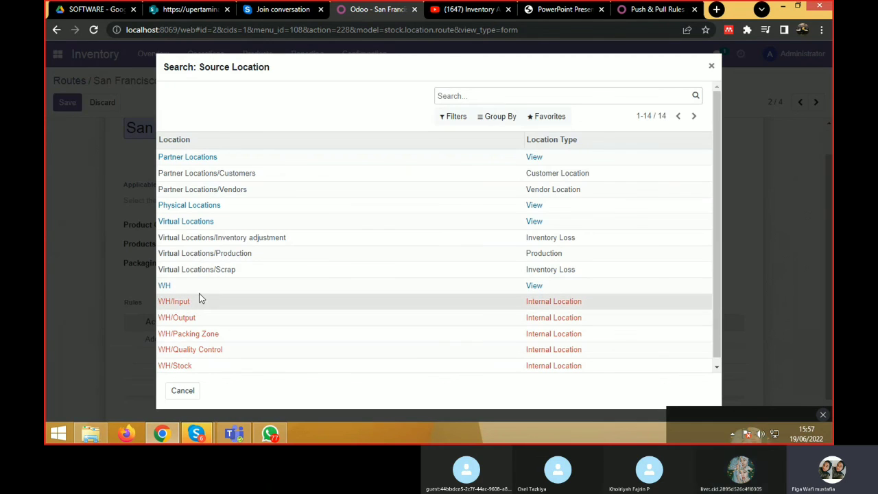
click(199, 300)
click(413, 209)
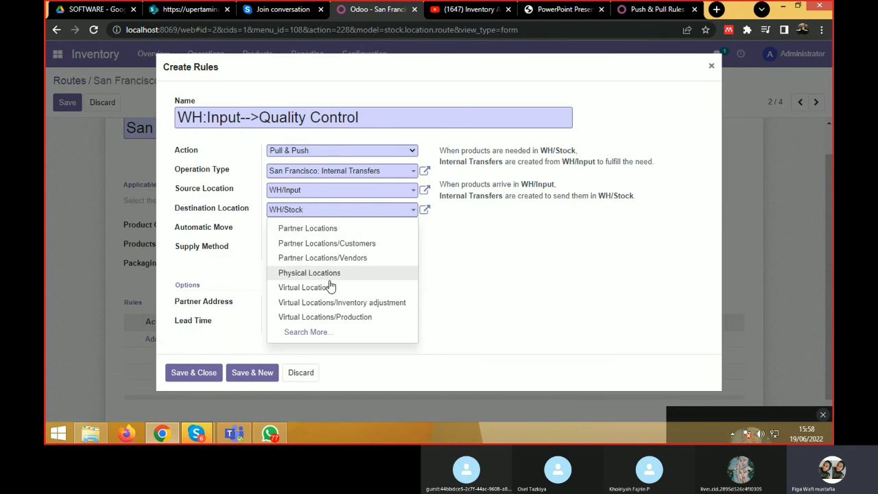
click(306, 332)
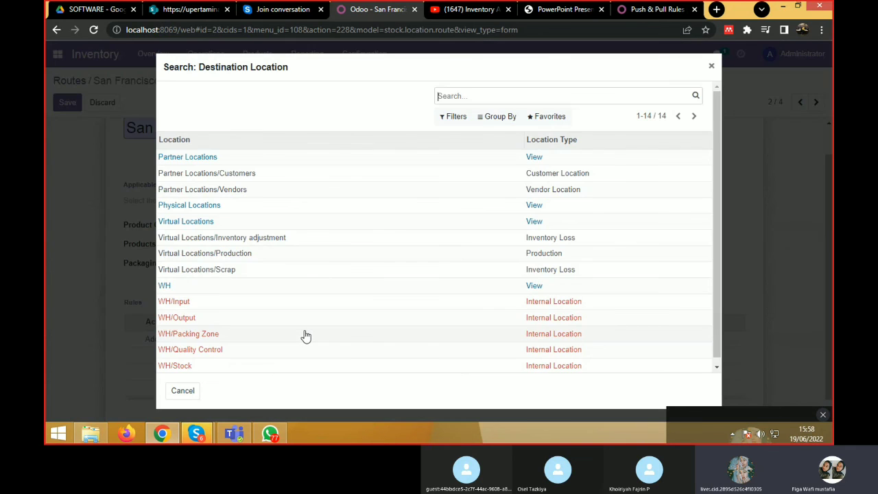
click(199, 351)
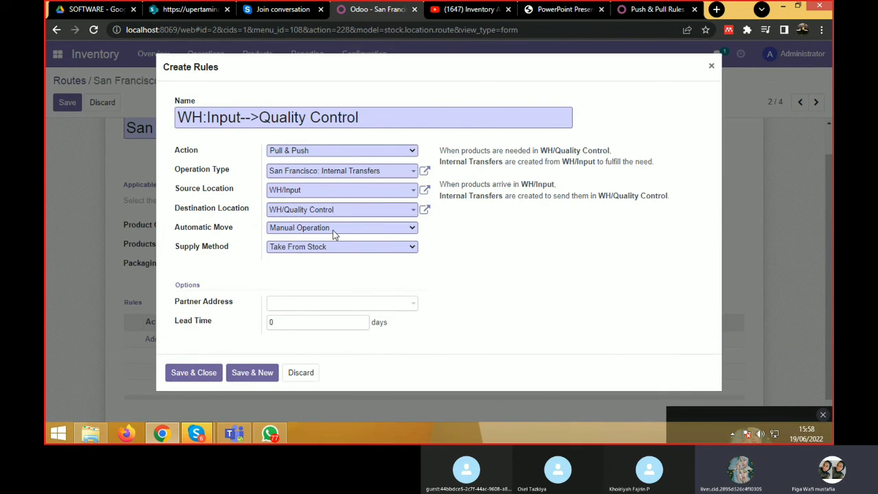
Set the rule's supply method to Trigger Another Rule, and save both the rule and the route.
click(412, 248)
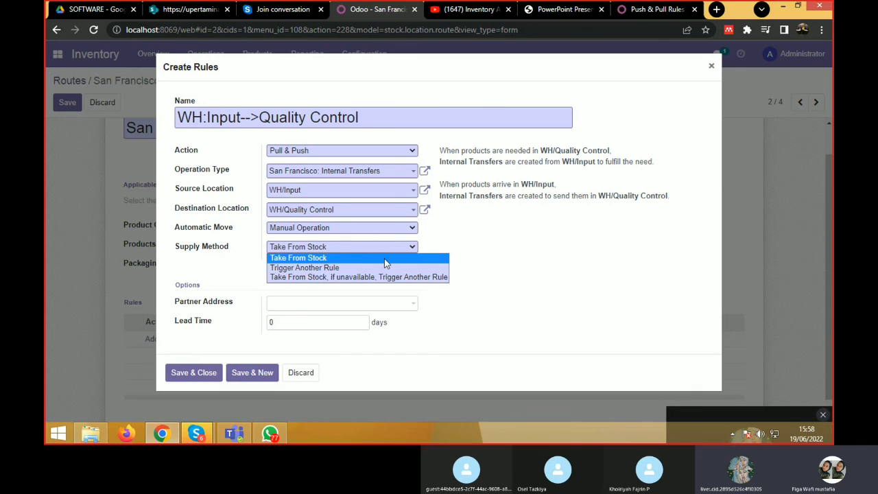
click(314, 268)
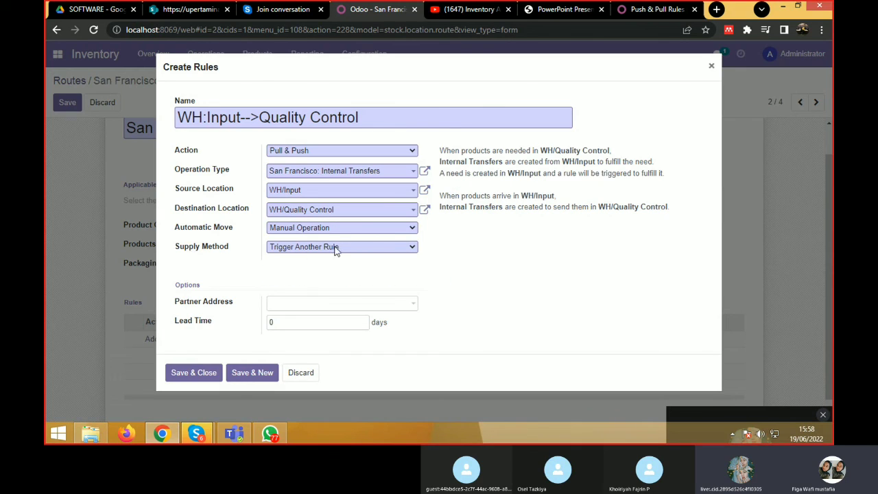
click(188, 377)
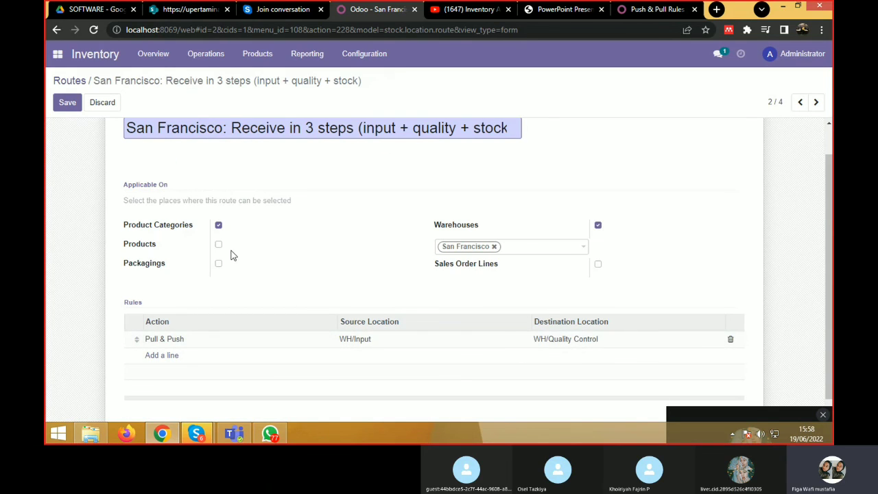
click(66, 103)
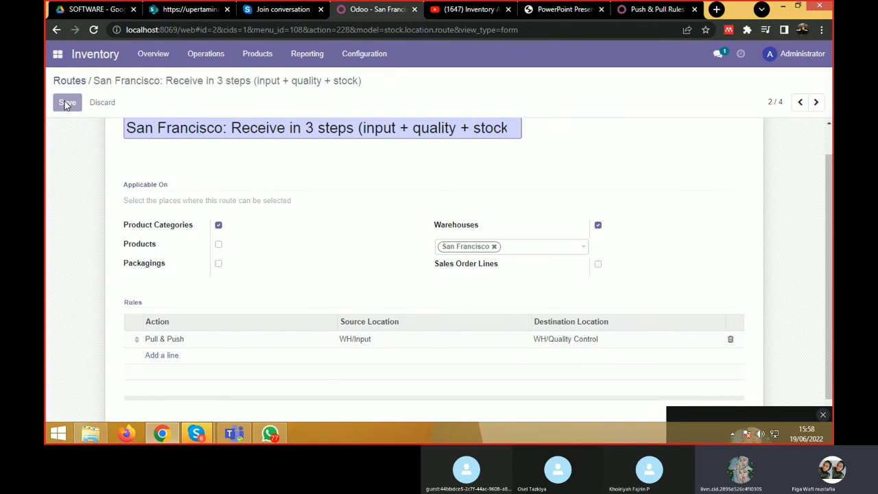